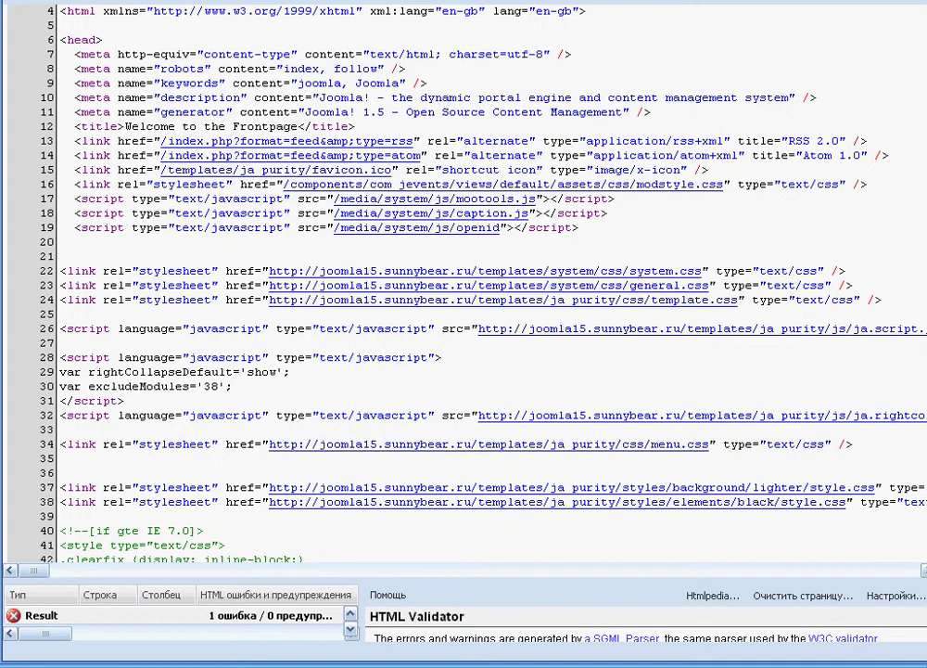
Apply the Basic configuration of WEBO Site SpeedUp and bring the application into live mode
key(ctrl+w)
click(425, 37)
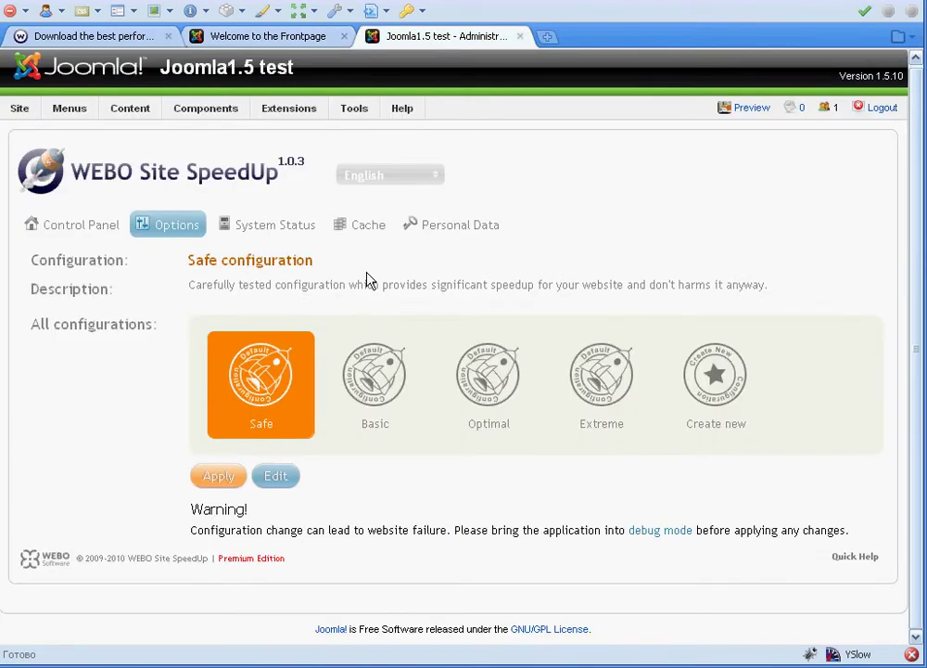
click(371, 383)
click(219, 478)
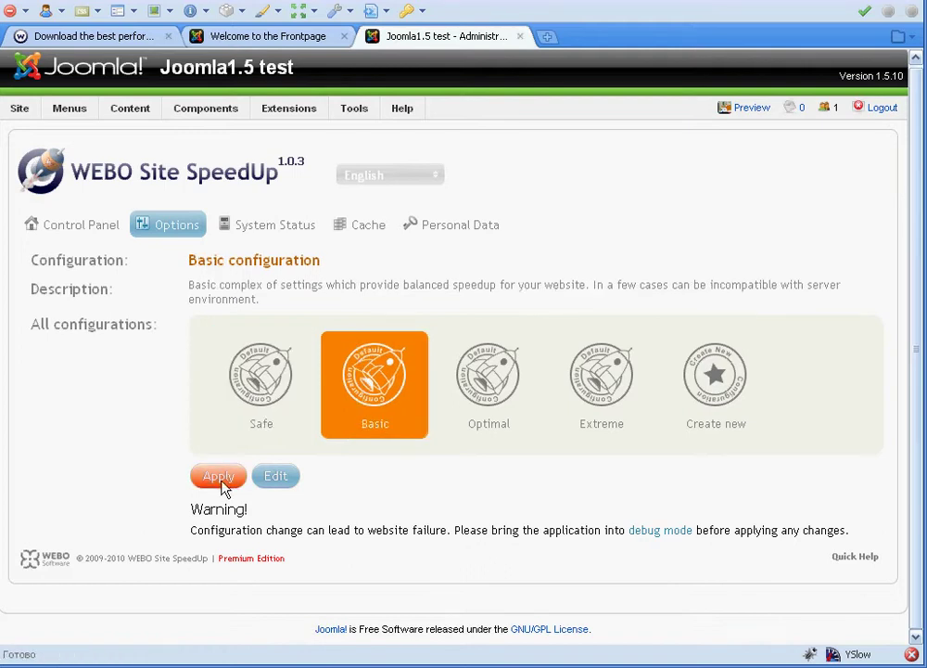
click(91, 228)
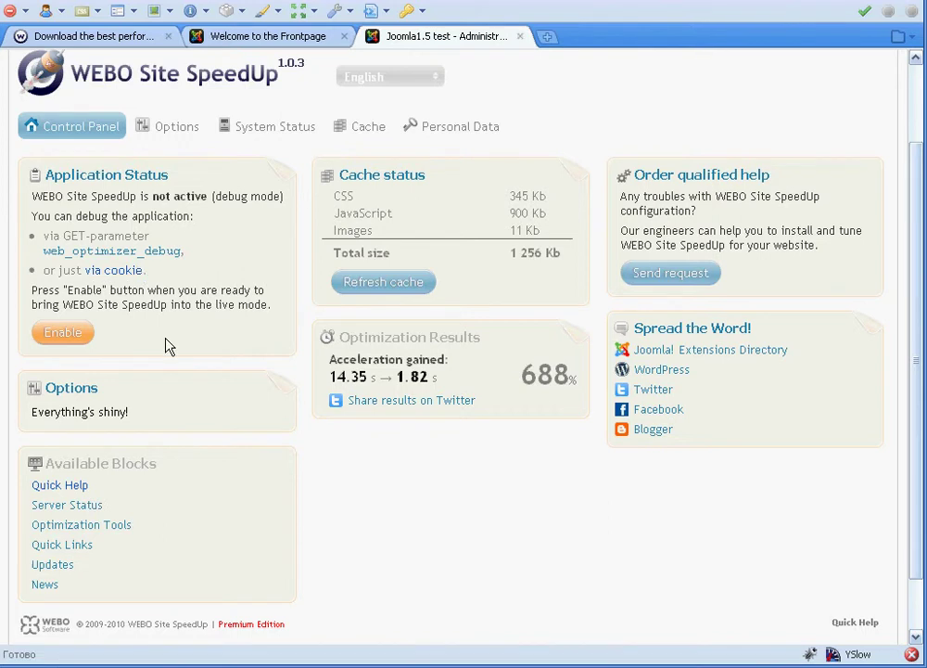
click(65, 334)
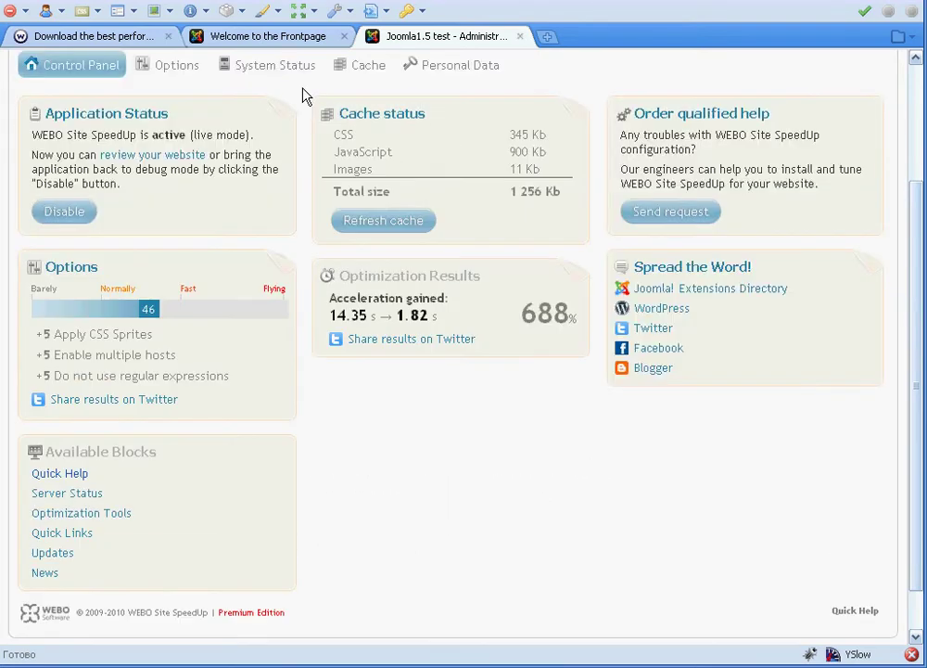
Reload the site's front page and open its source code
click(270, 35)
key(F5)
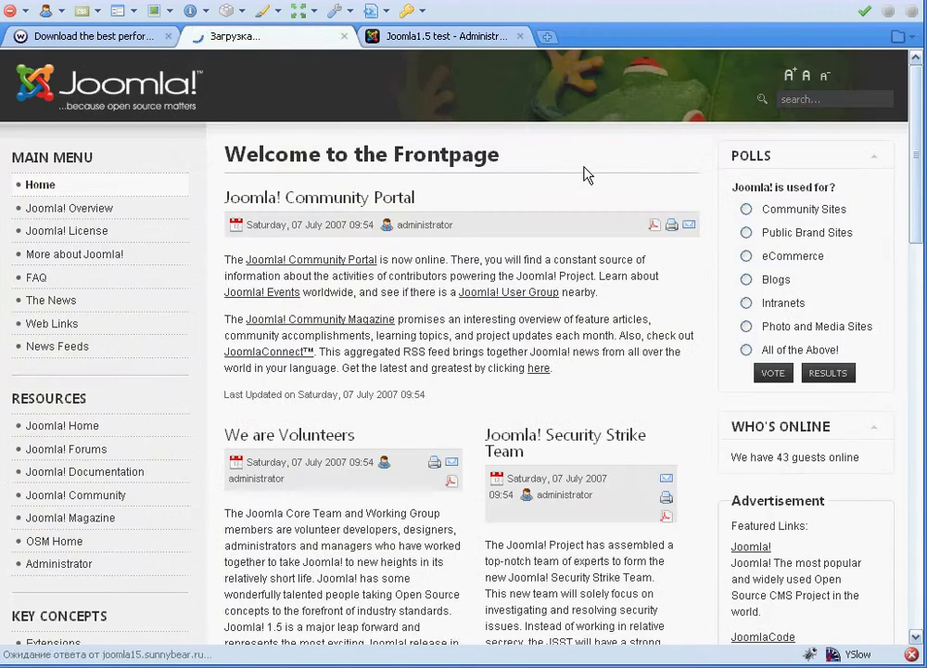
scroll(587, 175, down, 1)
right_click(587, 172)
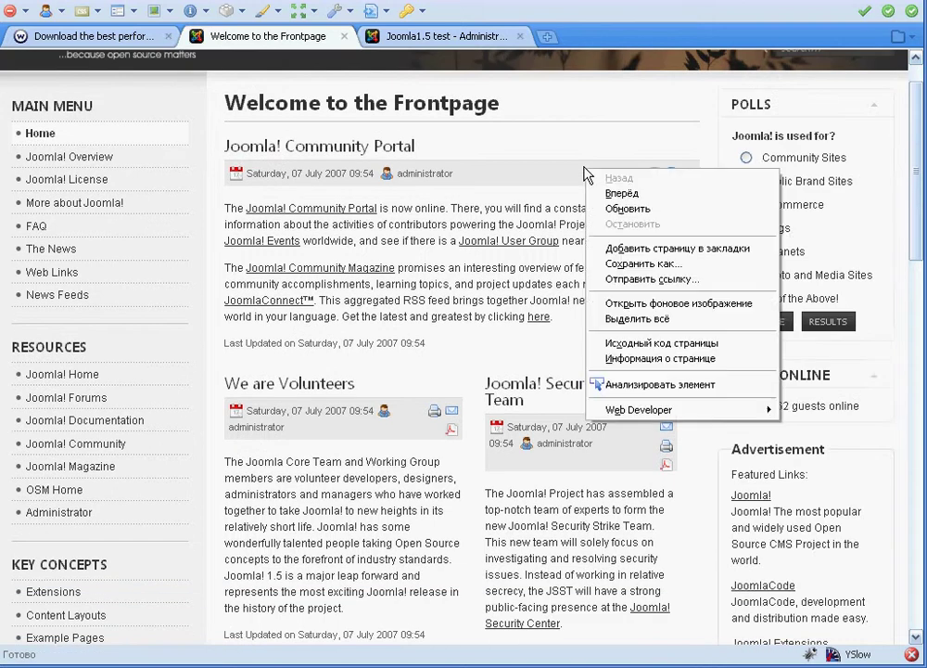
click(632, 343)
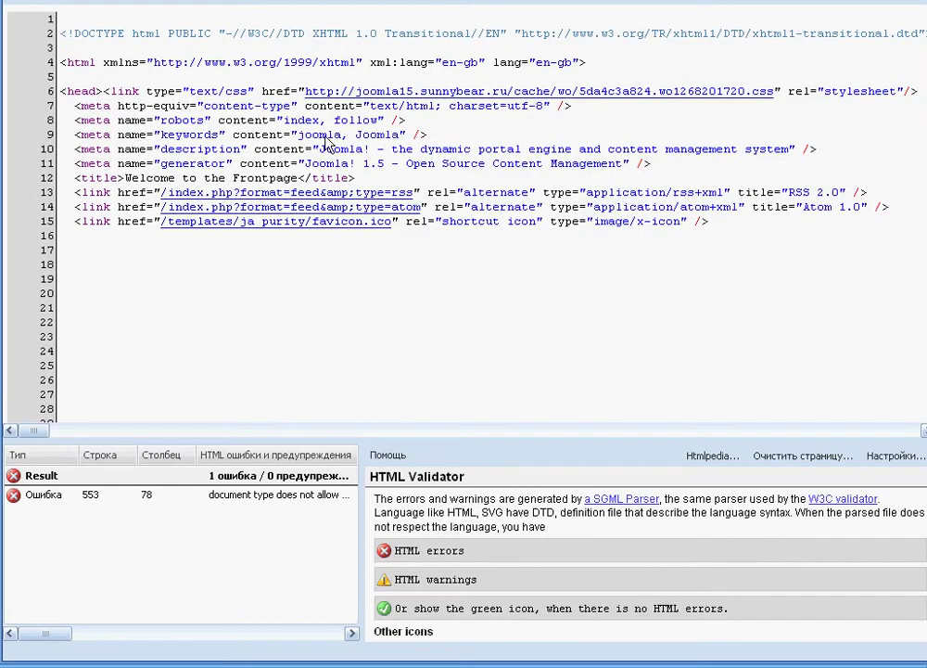
Examine the head section of the page source, from its opening tag to the combined script before the closing tag
double_click(82, 91)
click(83, 91)
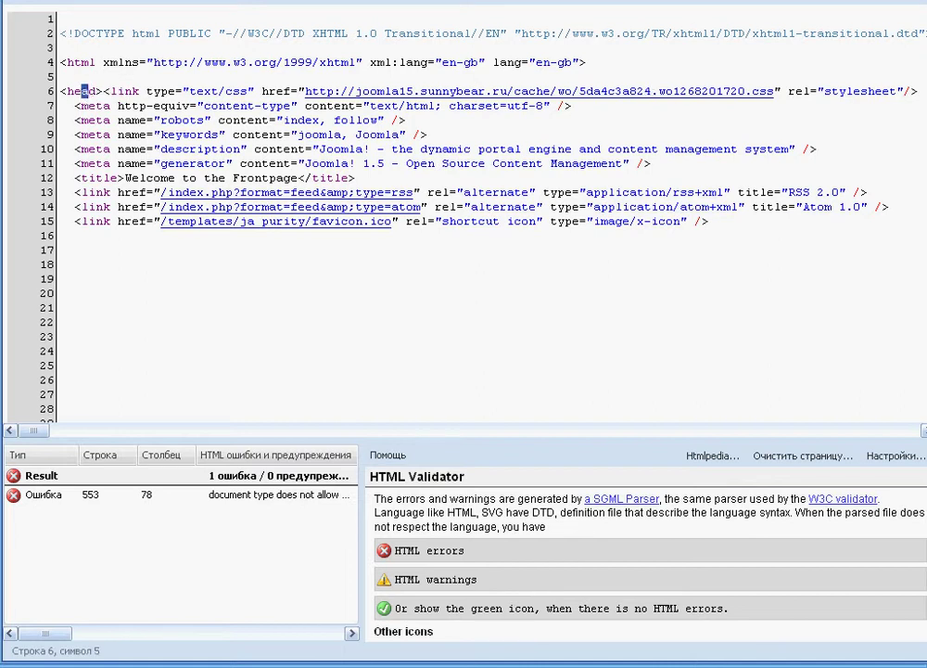
scroll(325, 256, down, 7)
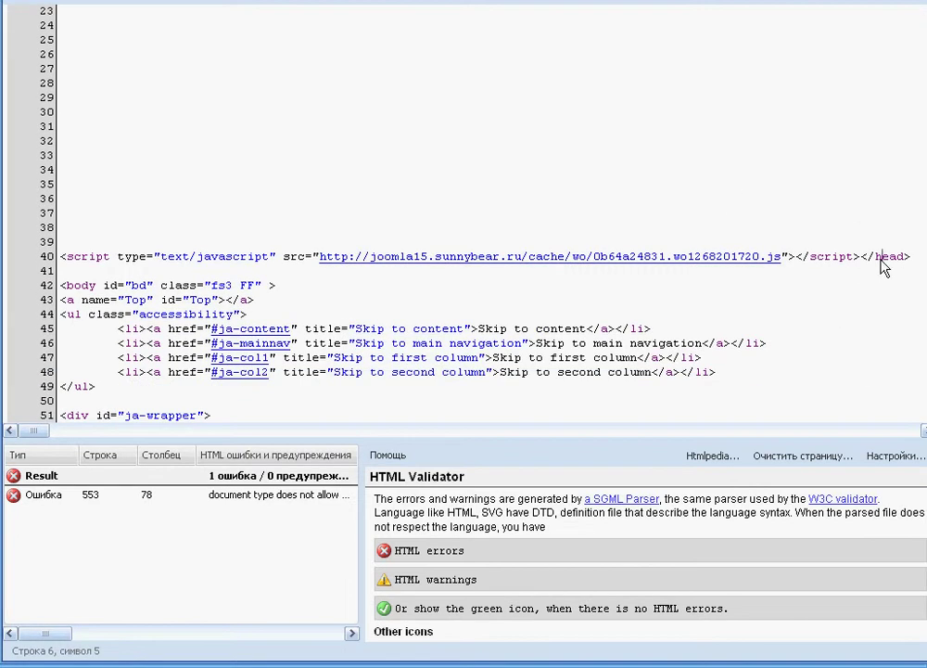
drag(882, 257, 798, 258)
click(803, 259)
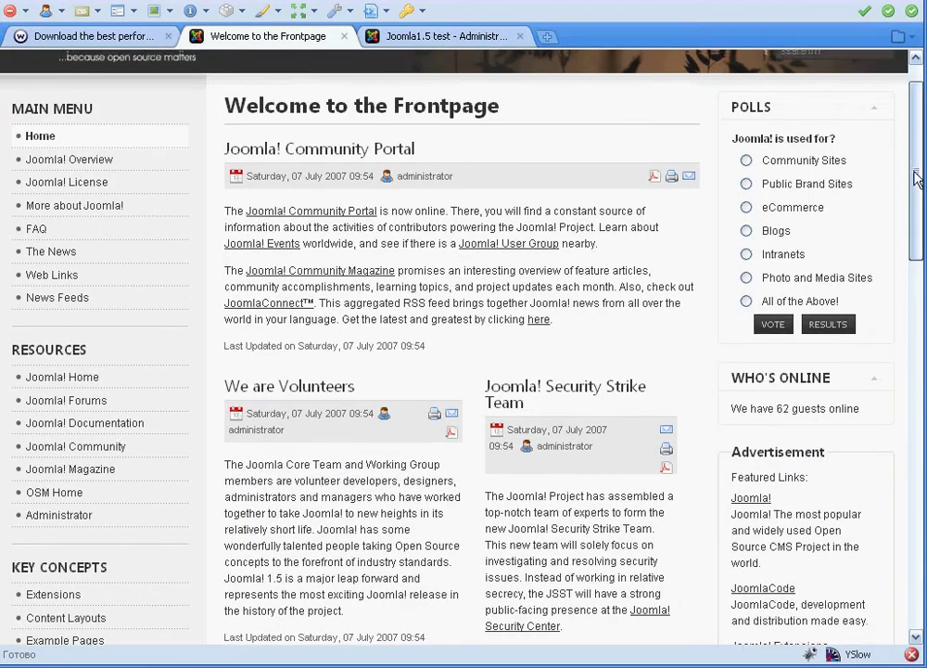
Open the March 2010 events calendar from the front page's JEvents Calendar module and dismiss the script alert
scroll(918, 153, up, 1)
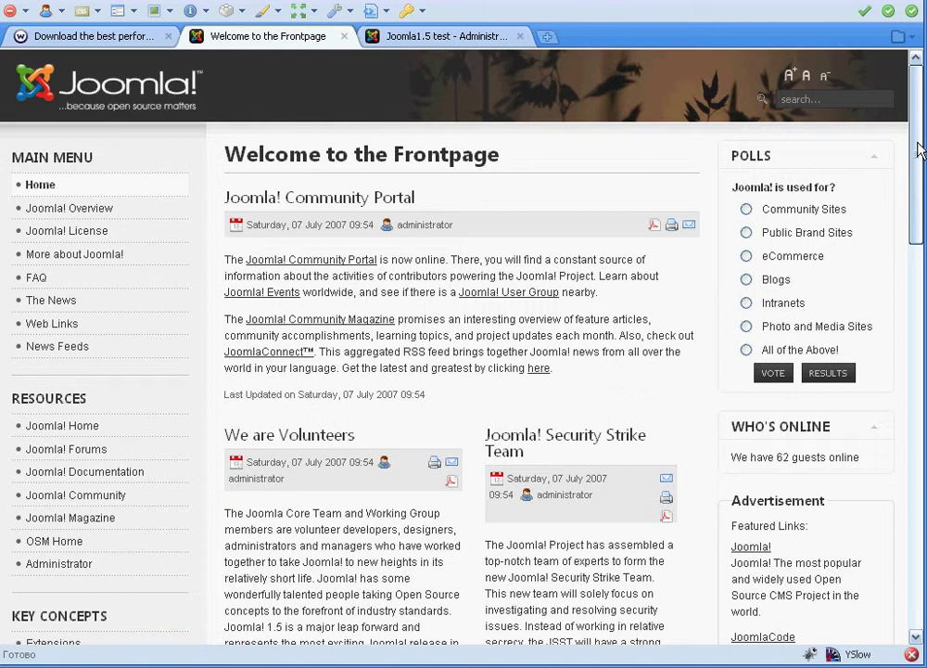
drag(918, 153, 916, 450)
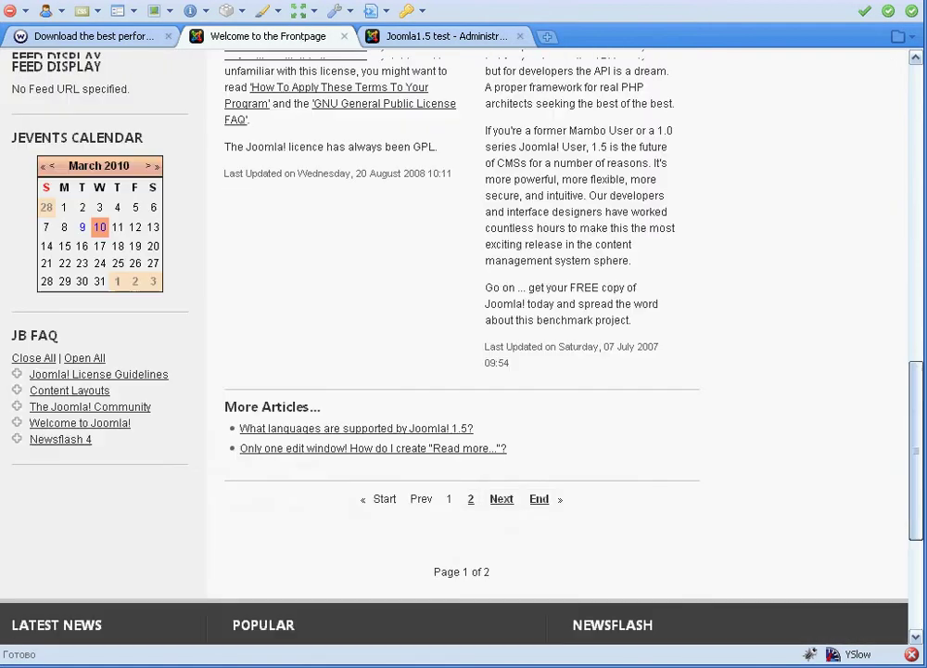
scroll(285, 353, up, 1)
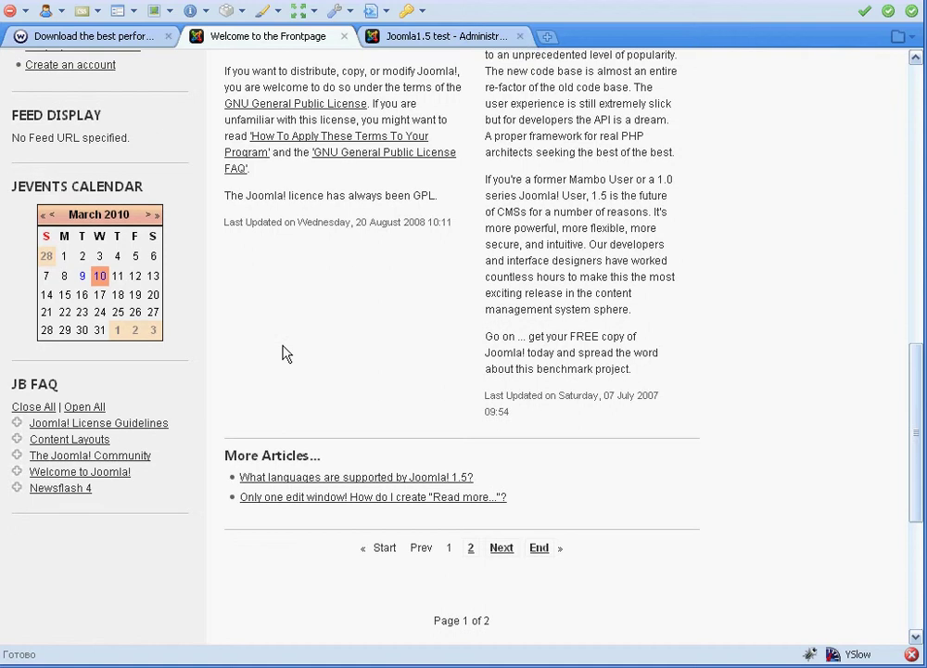
click(81, 215)
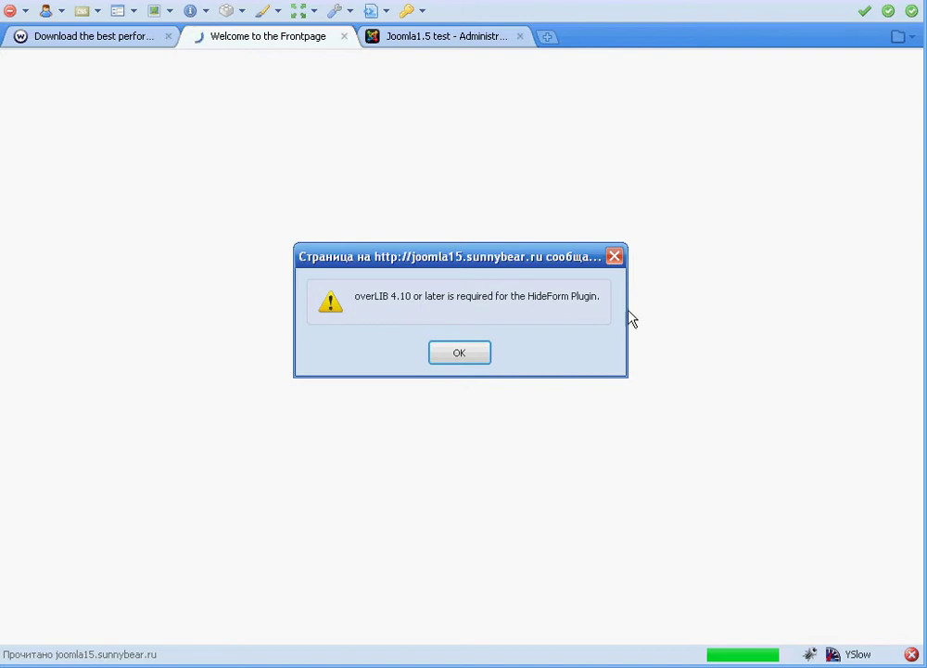
click(476, 358)
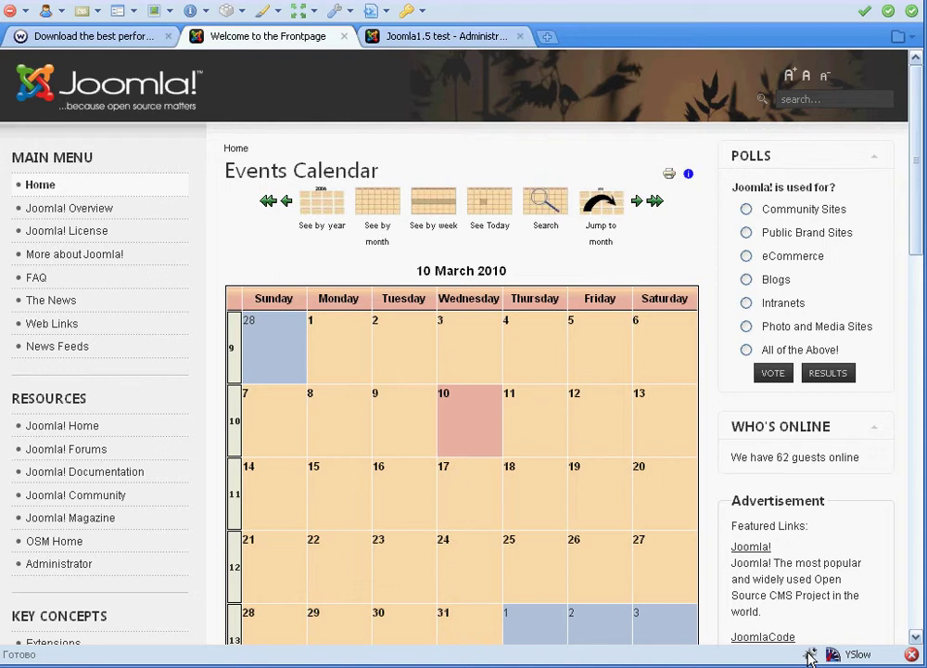
List the calendar page's JavaScript components in YSlow and copy the file name overlib_mini.js
click(809, 655)
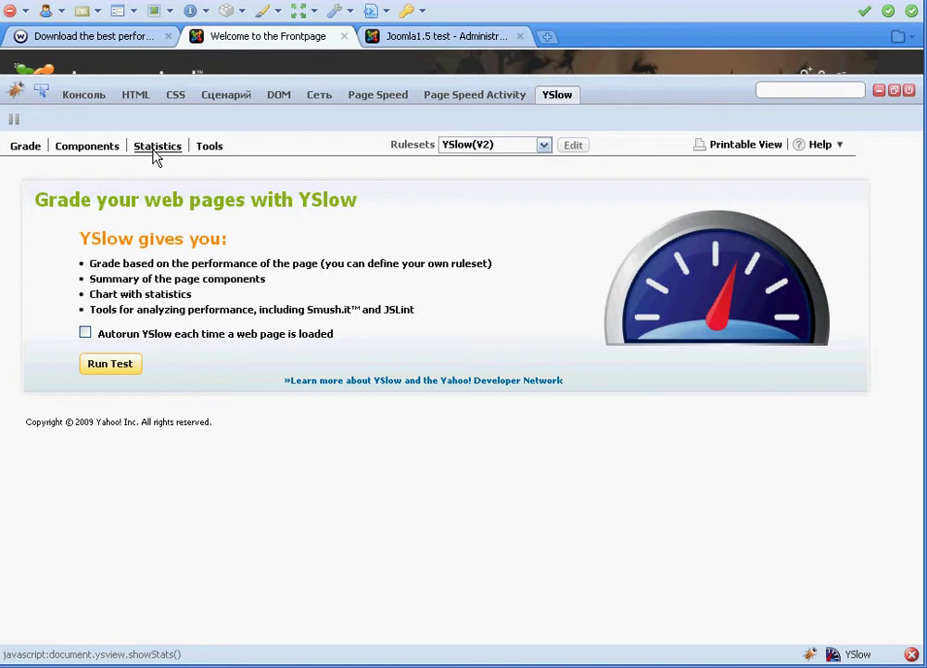
click(80, 154)
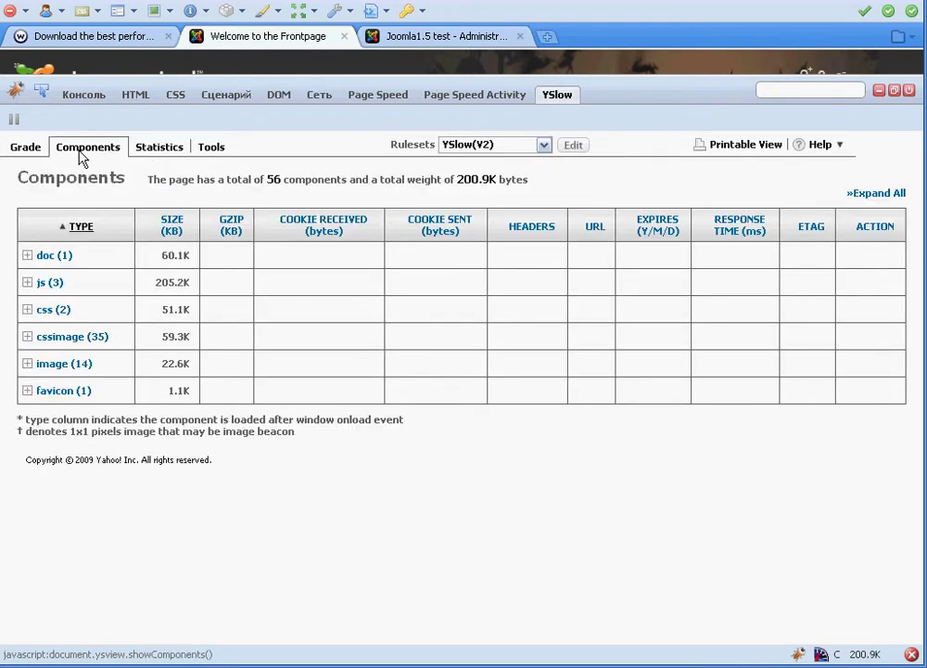
click(28, 284)
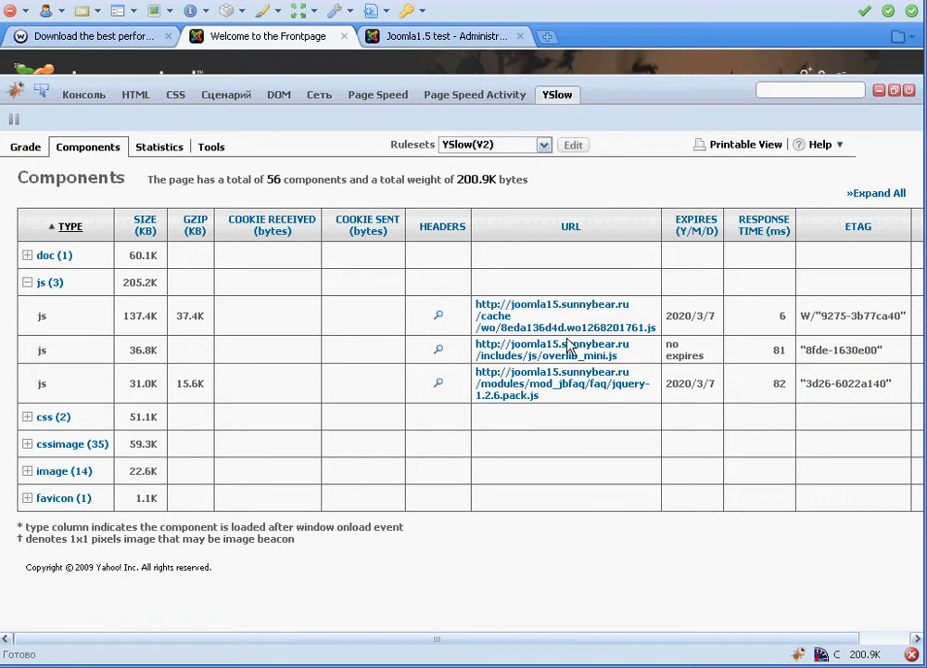
drag(634, 371, 544, 362)
key(ctrl+c)
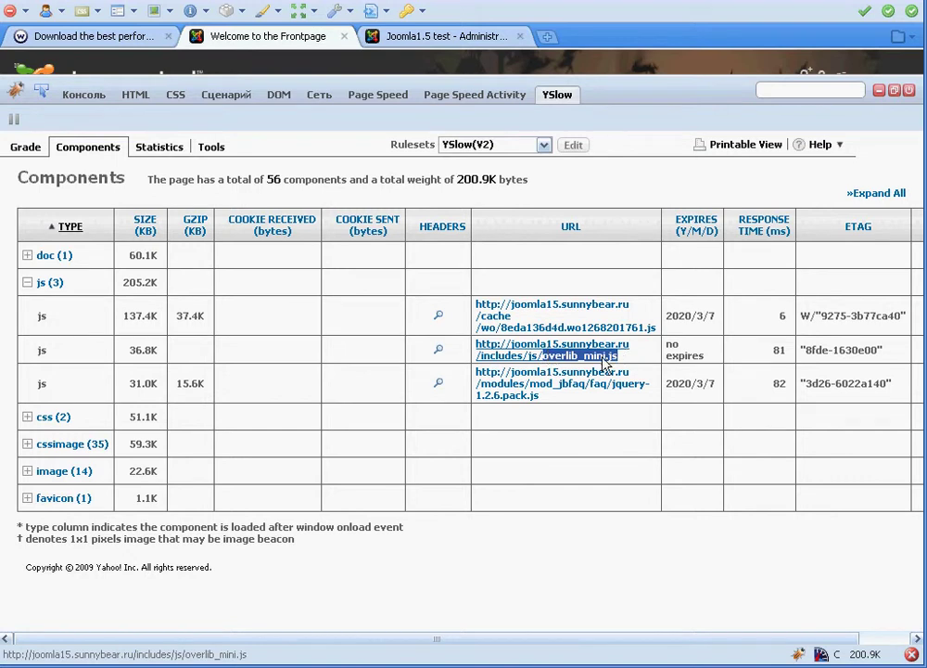
Close the YSlow panel on the Joomla administration page and open the Combine JavaScript settings of the Basic configuration
click(453, 39)
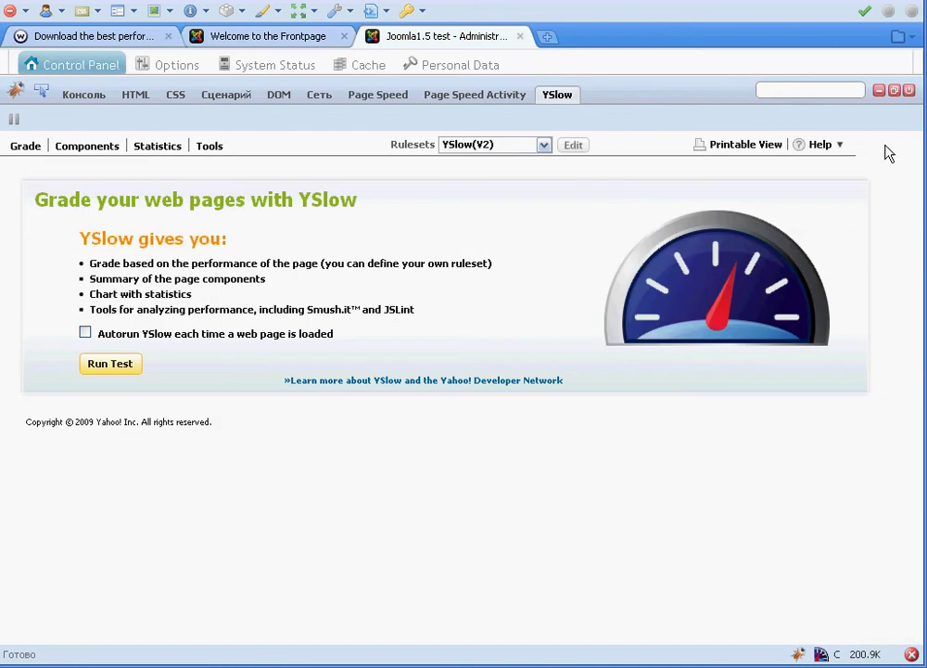
click(909, 91)
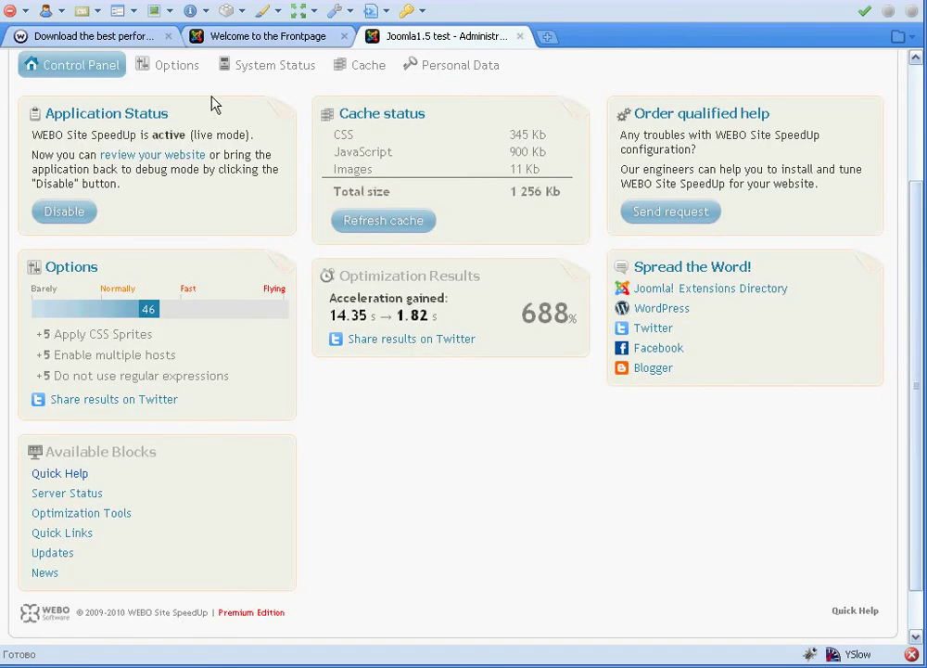
click(176, 72)
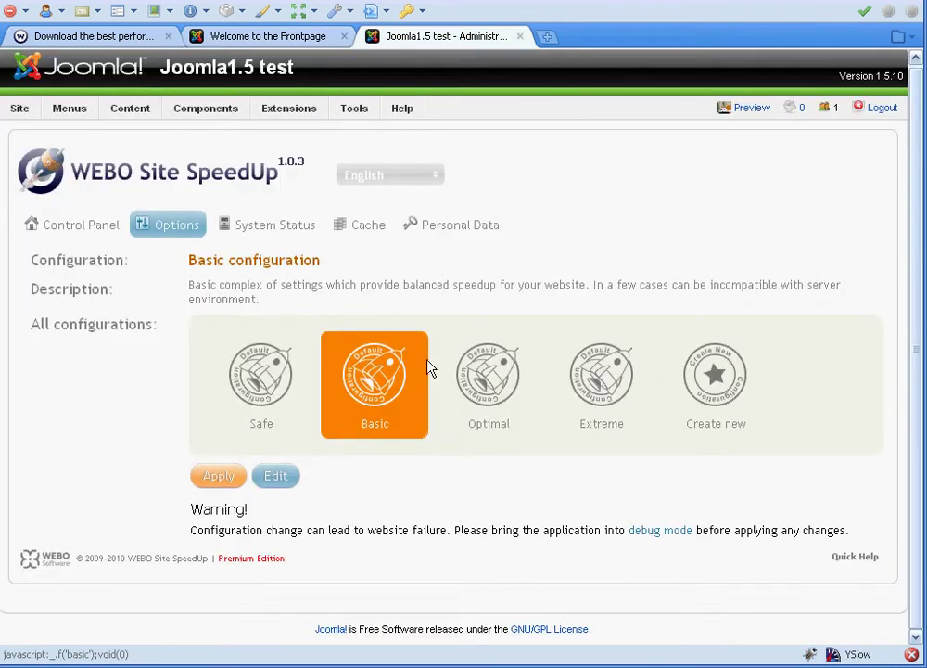
click(377, 382)
drag(916, 308, 922, 480)
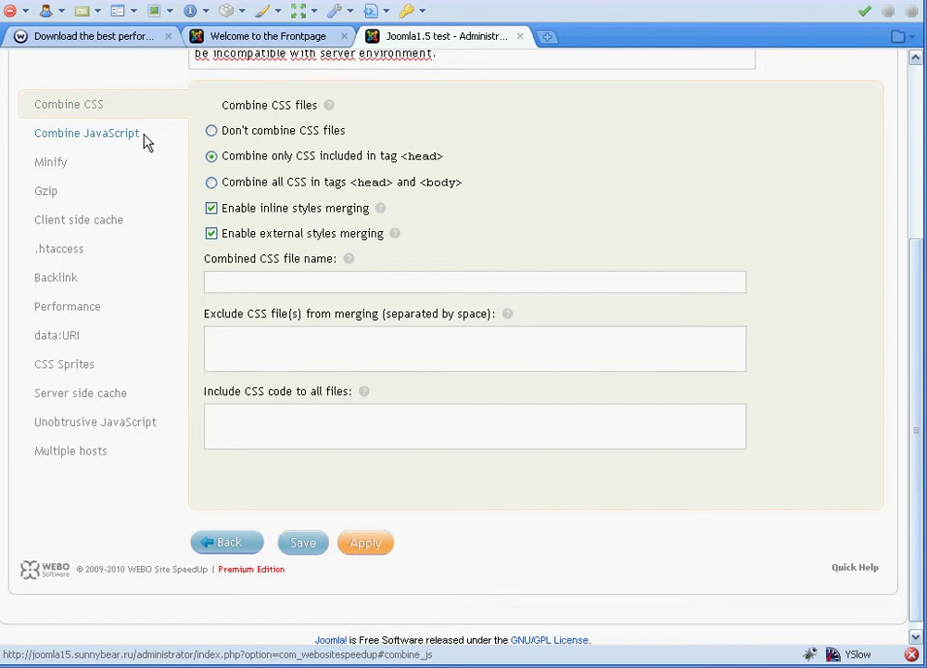
click(102, 133)
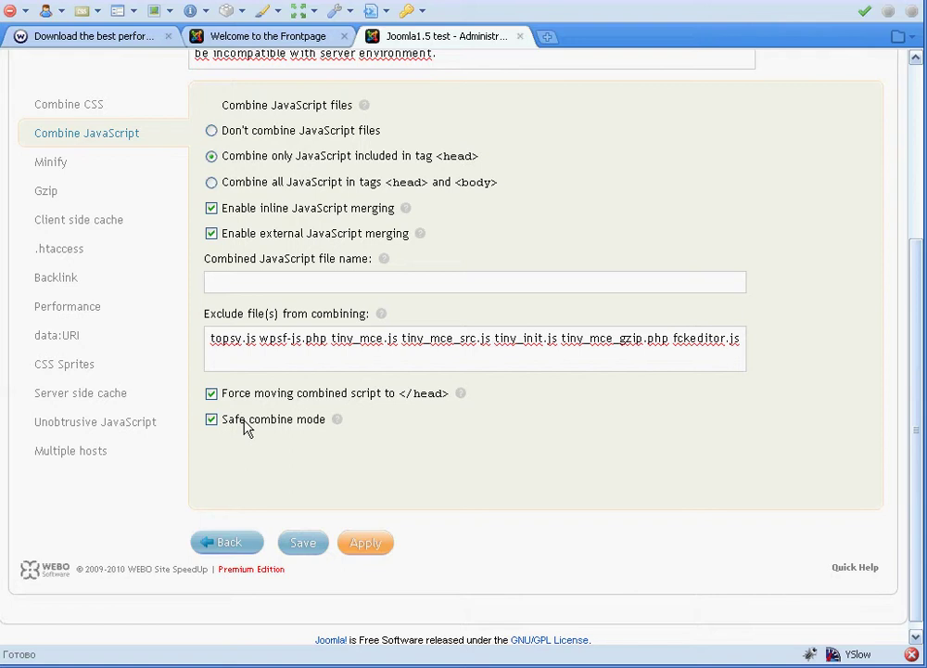
Add overlib_mini.js to the files excluded from JavaScript combining and apply the settings
click(355, 362)
key(ctrl+v)
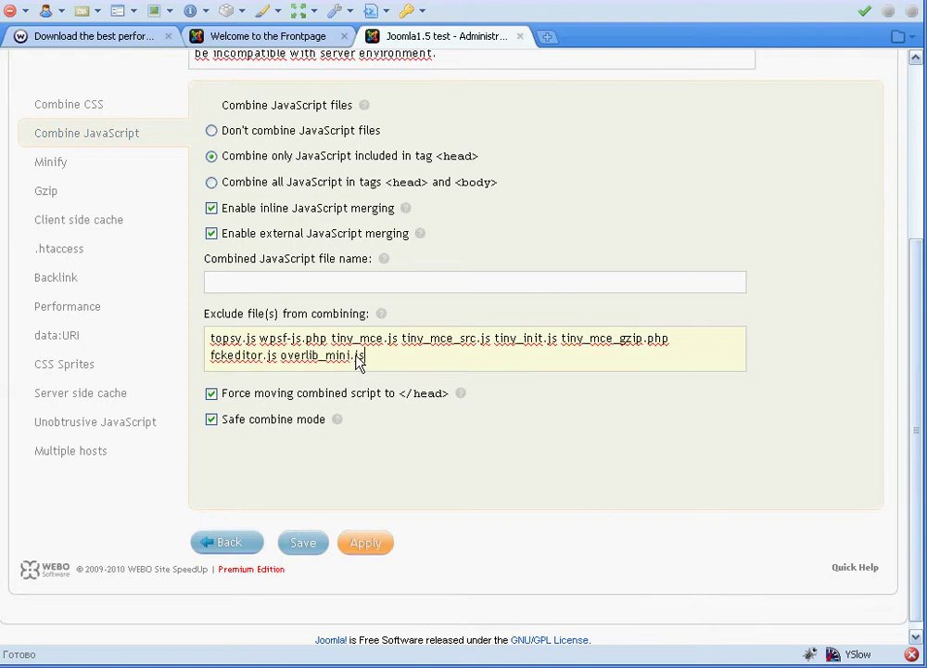
drag(281, 357, 387, 372)
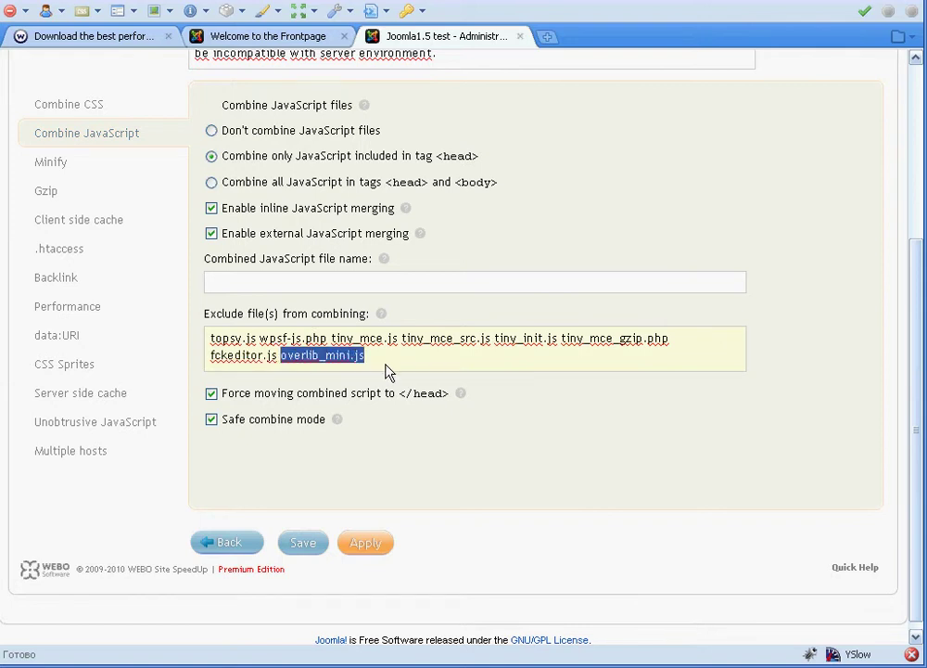
click(404, 372)
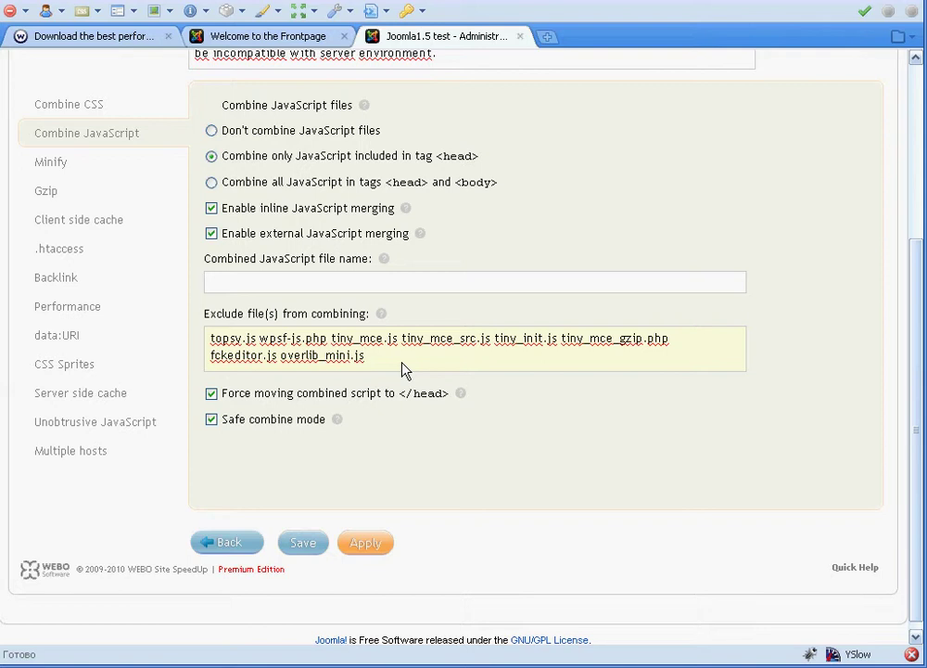
click(364, 546)
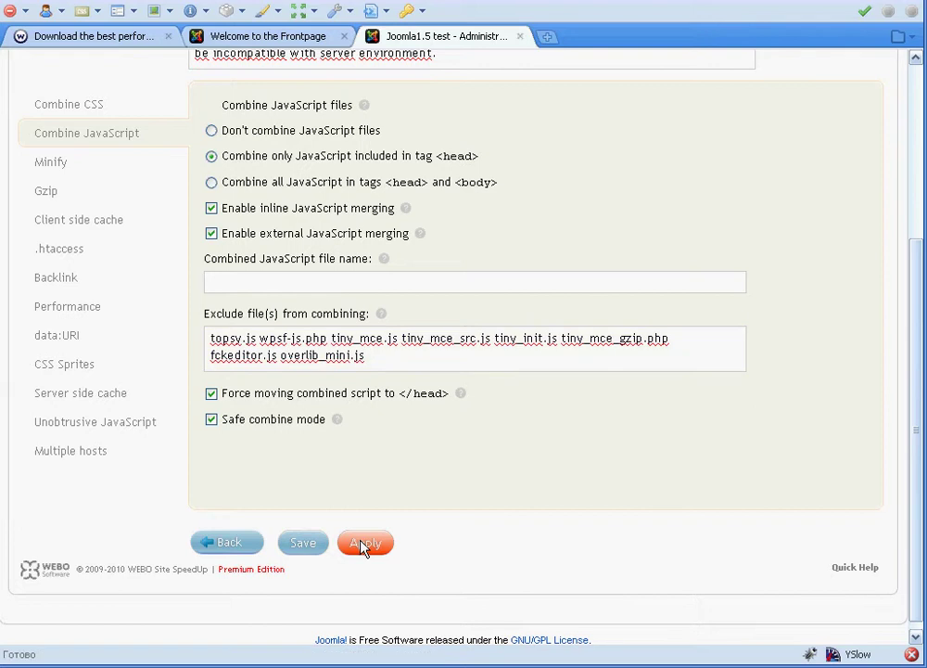
Refresh the WEBO Site SpeedUp cache from its control panel
scroll(862, 389, up, 4)
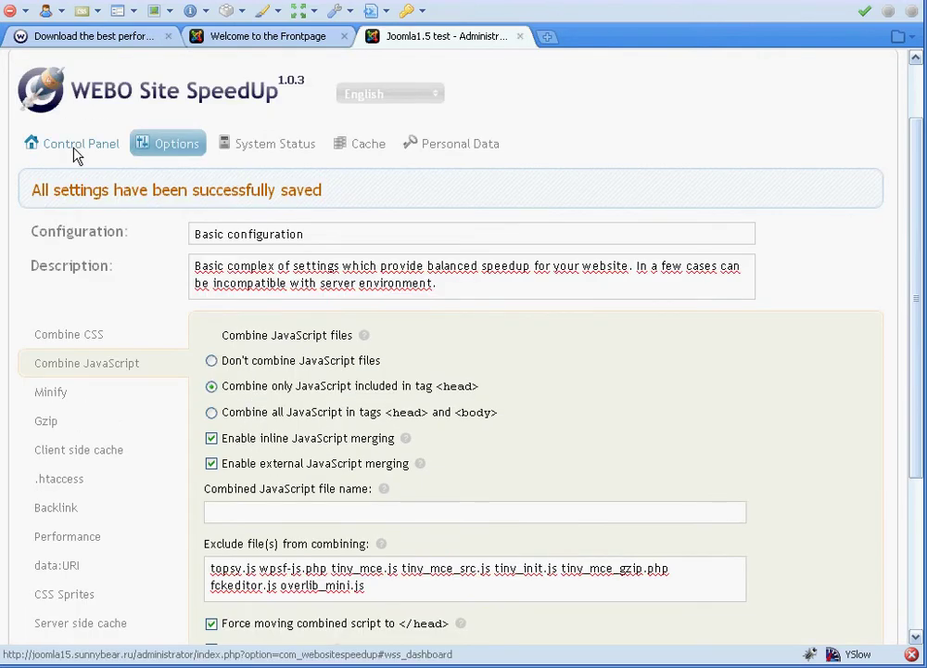
click(74, 150)
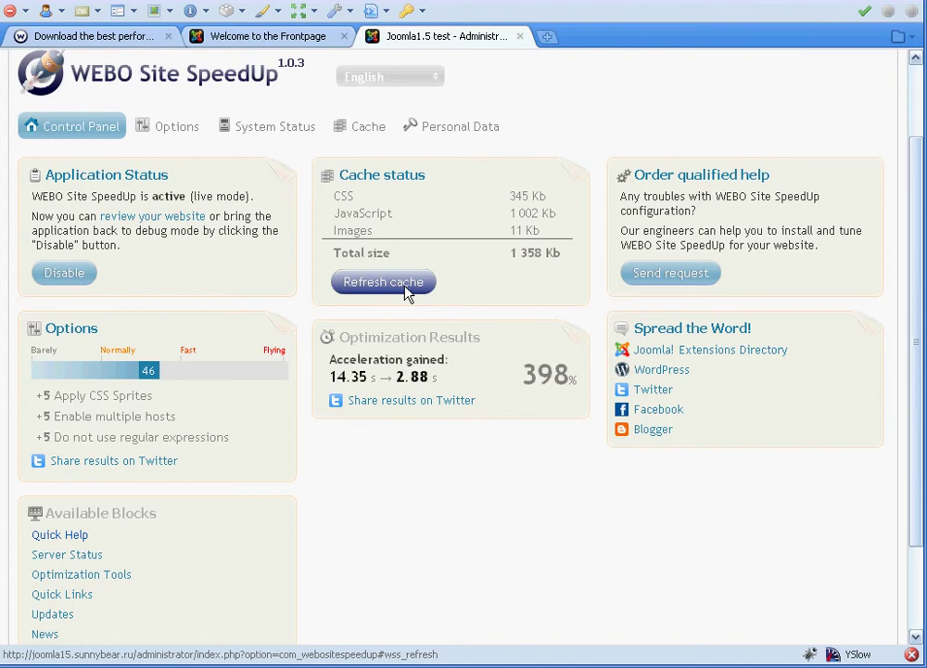
click(408, 291)
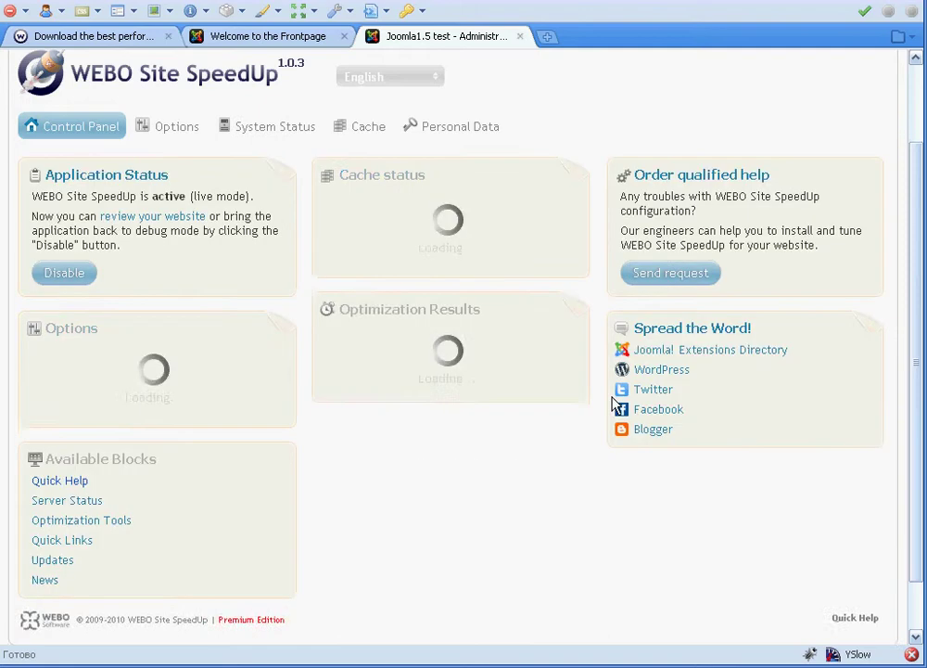
Reload the Events Calendar page and view its source code to check how overlib_mini.js is included
click(275, 37)
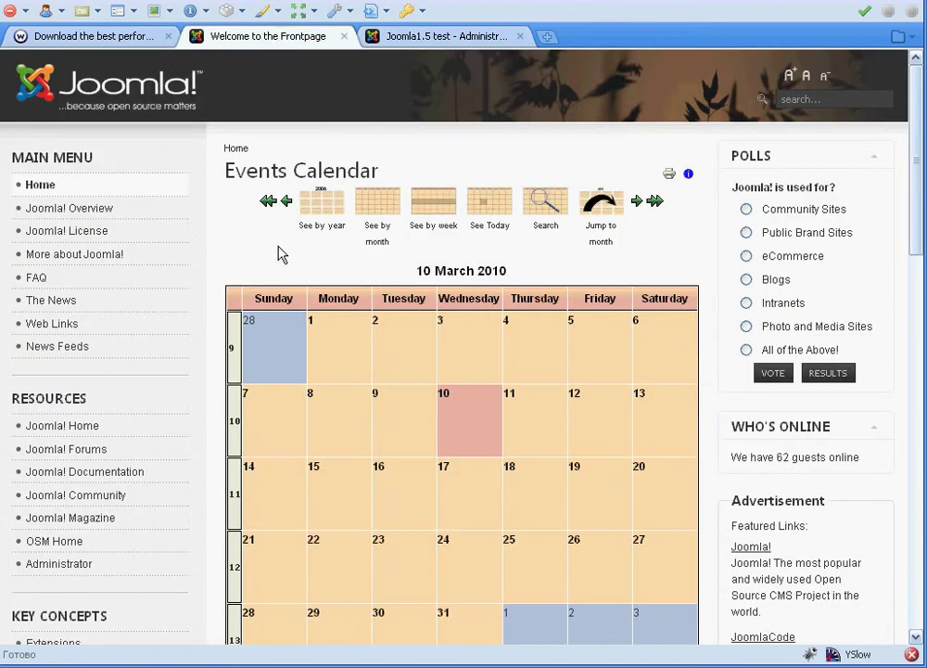
key(F5)
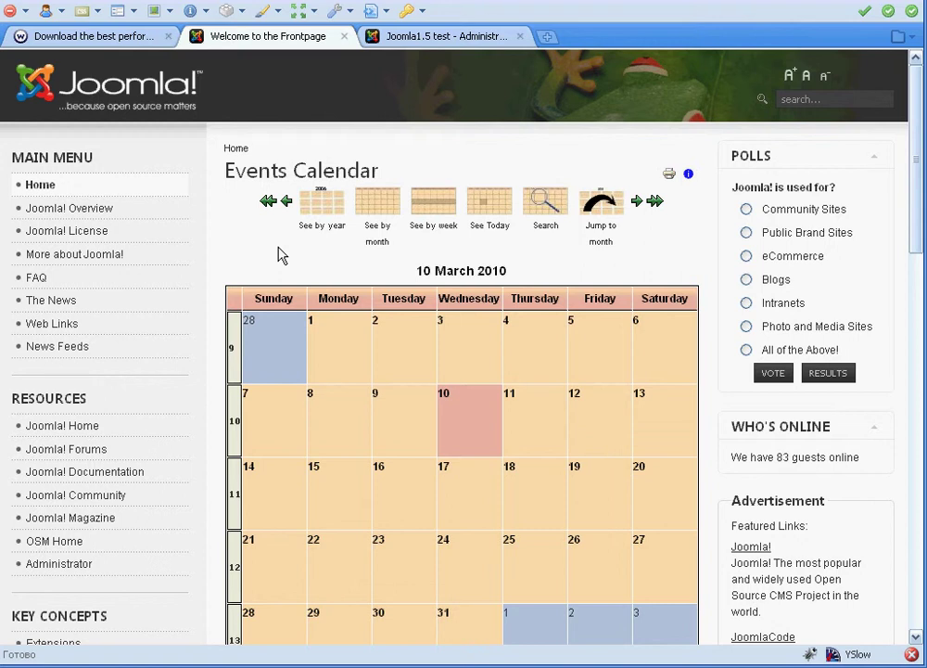
right_click(574, 276)
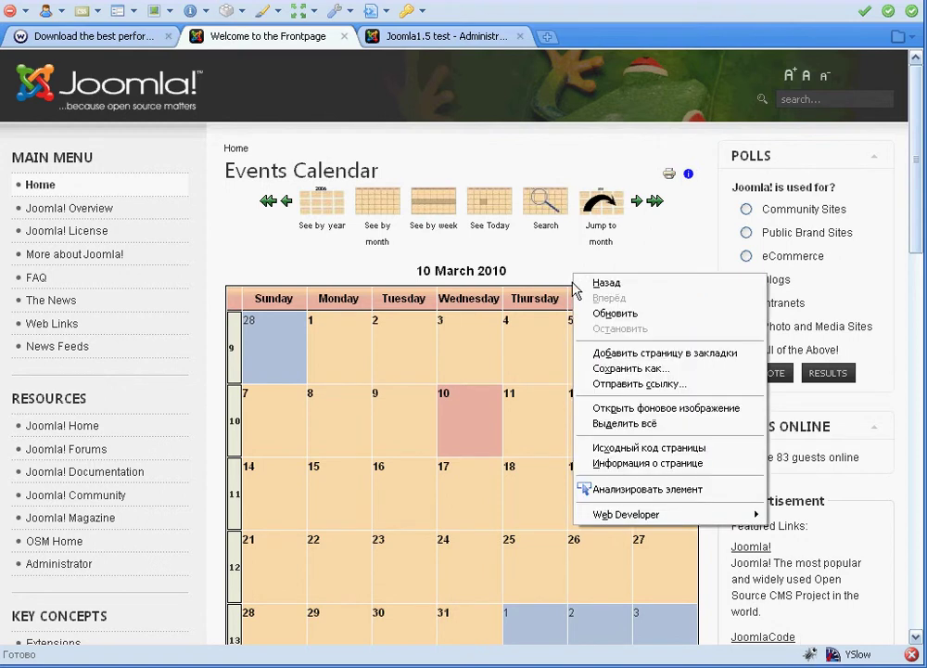
click(616, 450)
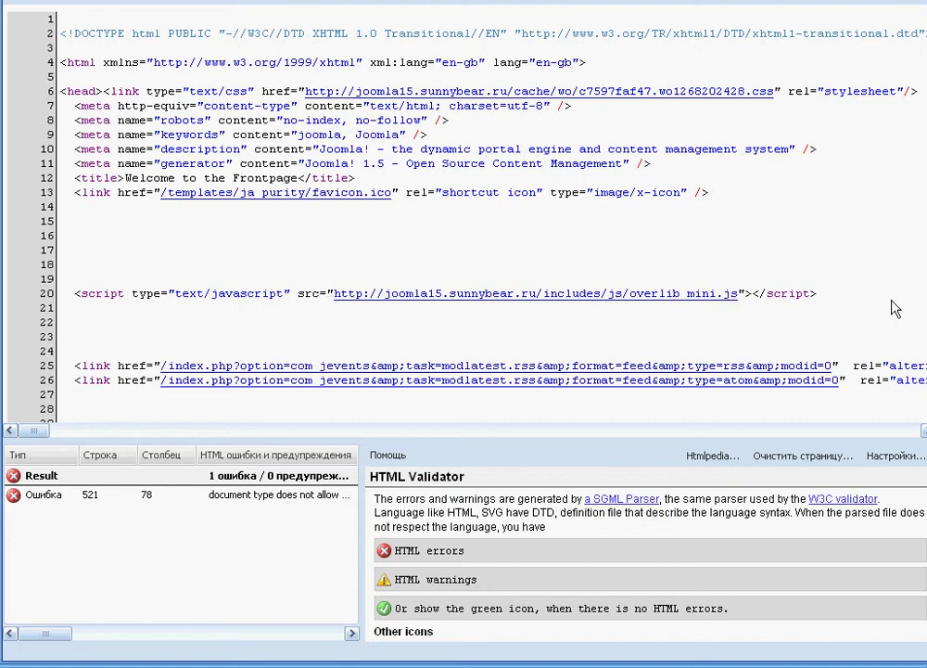
Check the rest of the page source for the combined script, close it and return to the administration page
scroll(464, 213, down, 9)
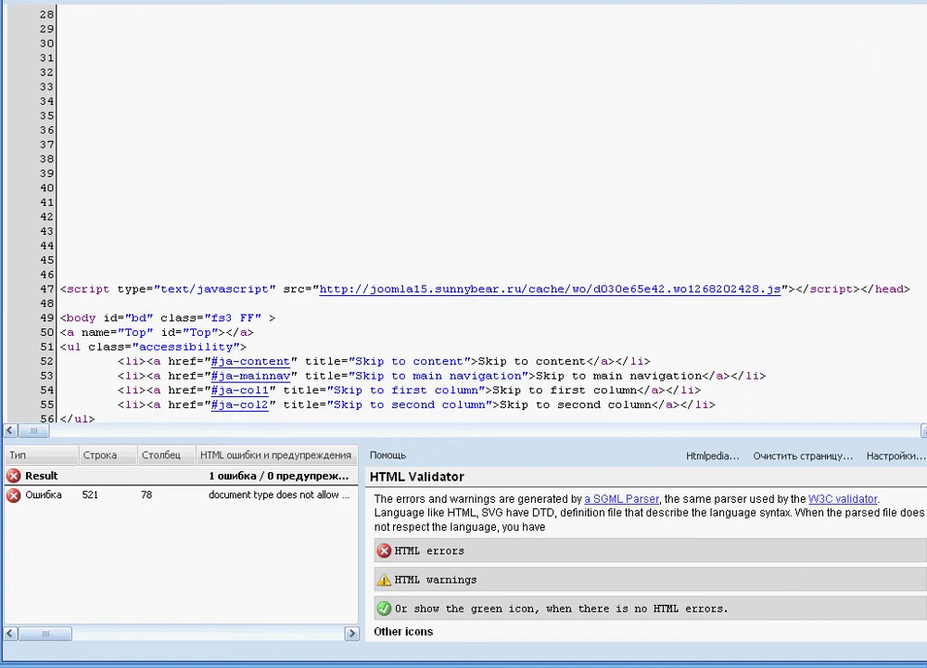
key(ctrl+w)
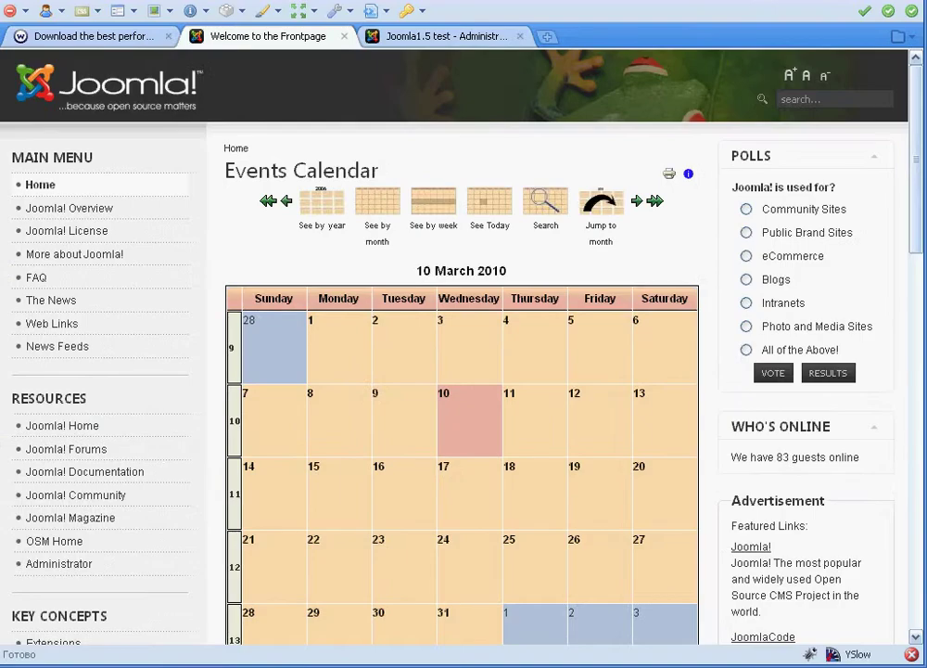
click(454, 37)
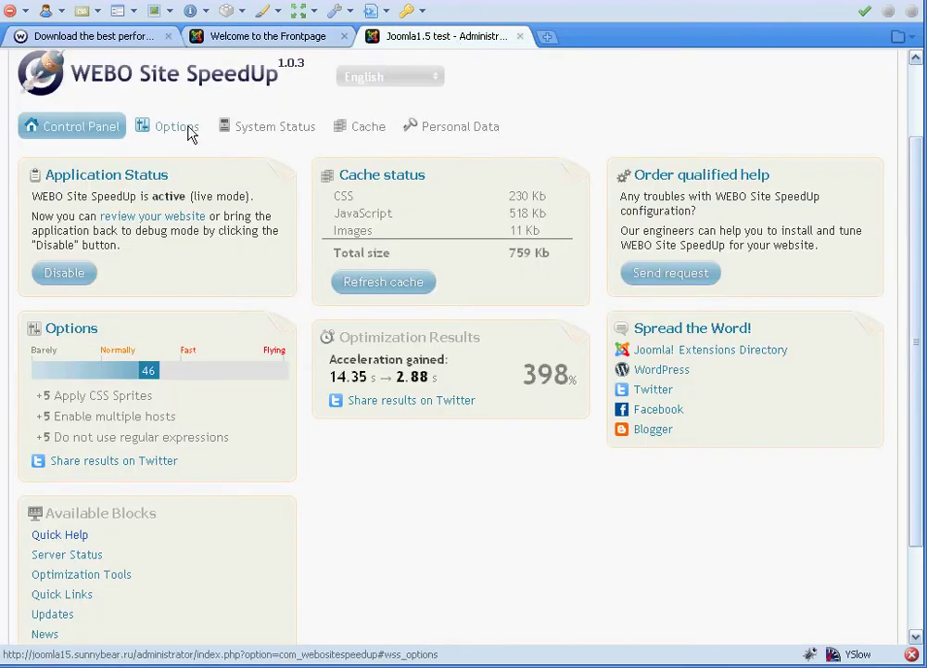
Open the user-defined Basic configuration for editing and rename it to "Basic new"
click(188, 131)
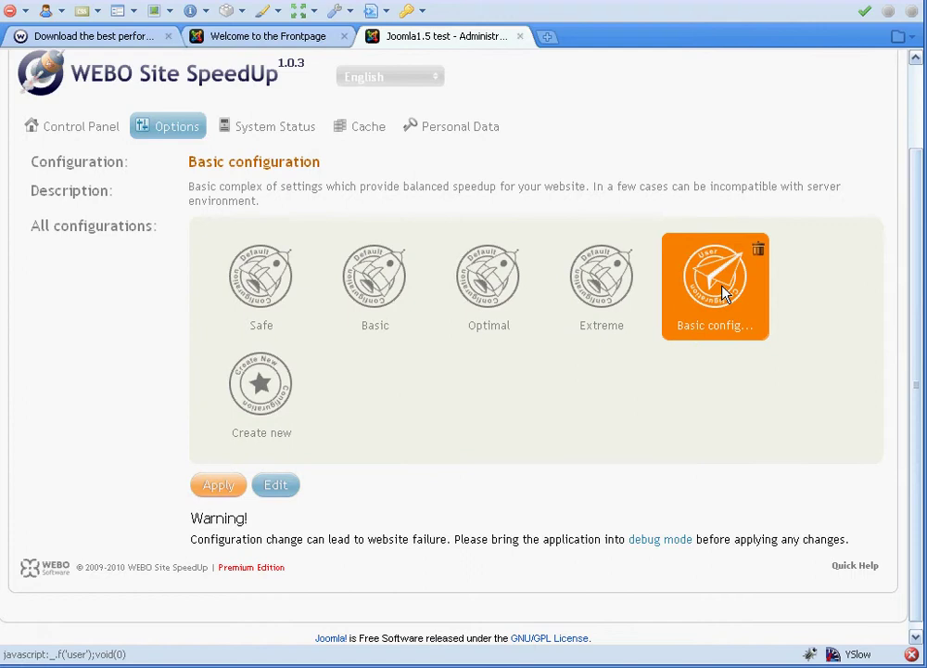
click(724, 293)
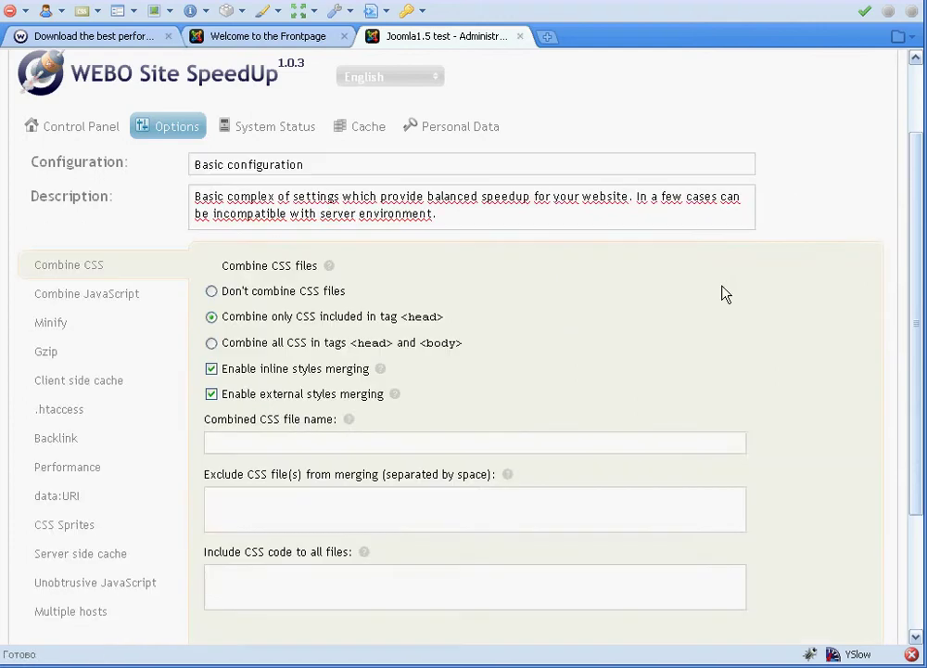
triple_click(378, 172)
text(Ифышс туц)
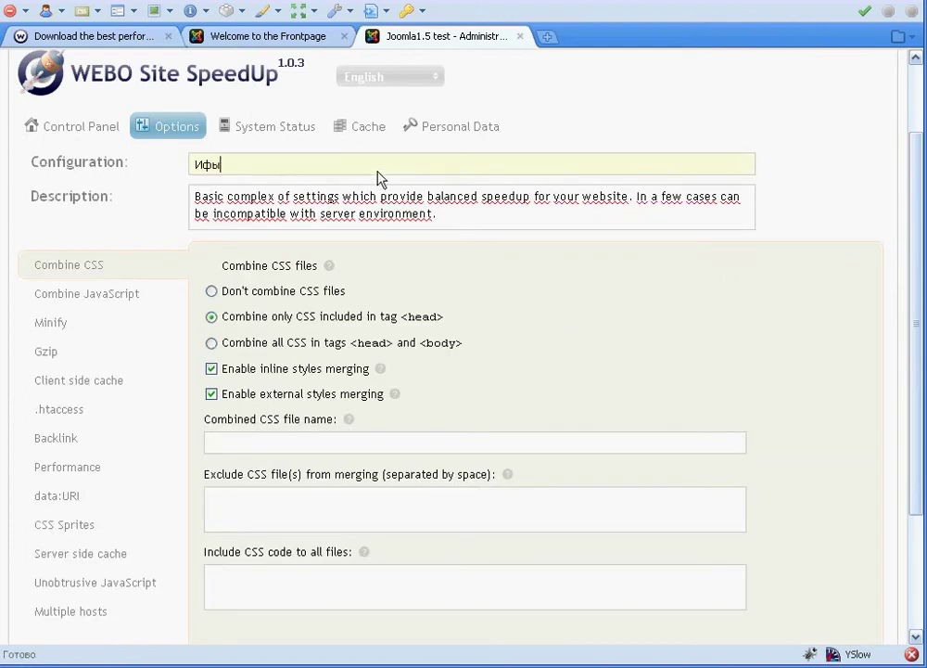
triple_click(420, 175)
text(Ифышс)
triple_click(420, 176)
text(Basic new)
Remove overlib_mini.js from the files excluded from JavaScript combining and turn off Safe combine mode
click(130, 299)
click(413, 525)
key(BackSpace)
key(BackSpace)
key(BackSpace)
key(BackSpace)
key(BackSpace)
key(BackSpace)
key(BackSpace)
key(BackSpace)
key(BackSpace)
key(BackSpace)
key(BackSpace)
key(BackSpace)
key(BackSpace)
key(BackSpace)
key(BackSpace)
key(BackSpace)
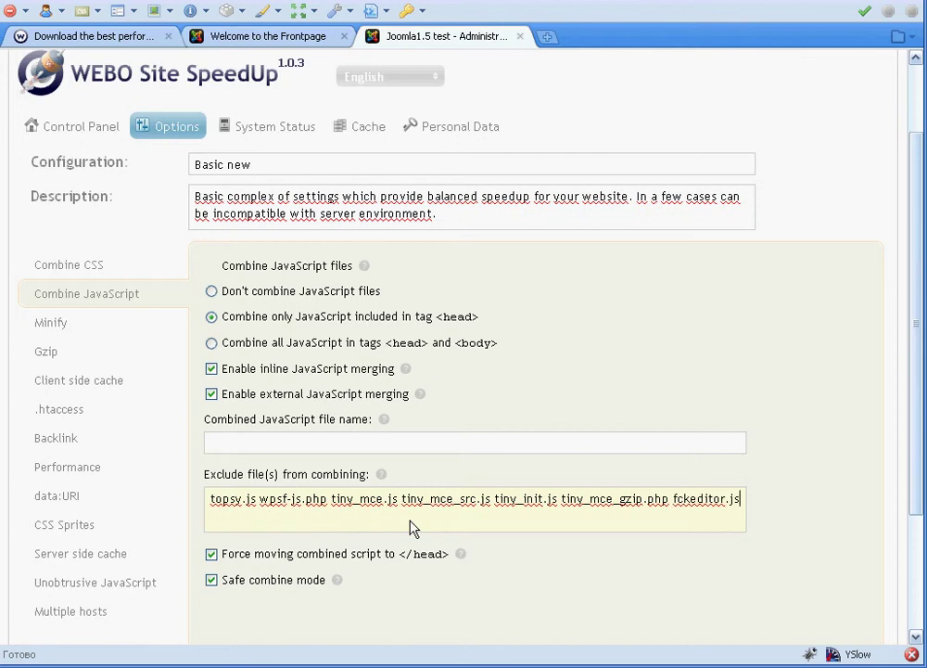
drag(917, 454, 917, 485)
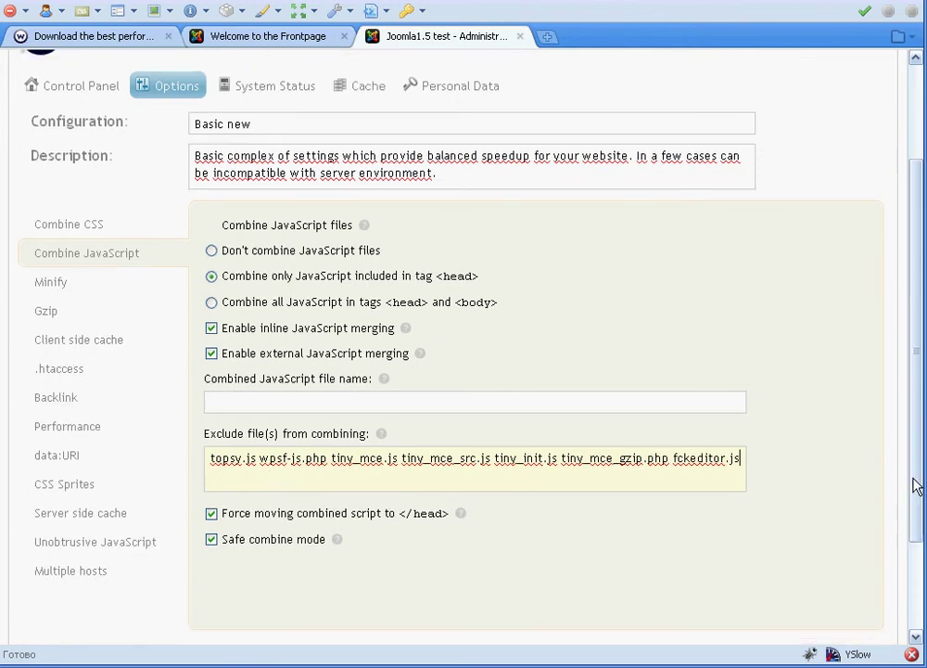
click(211, 539)
Set JavaScript minification to "Don't minify JavaScript" and apply the configuration
drag(916, 493, 917, 536)
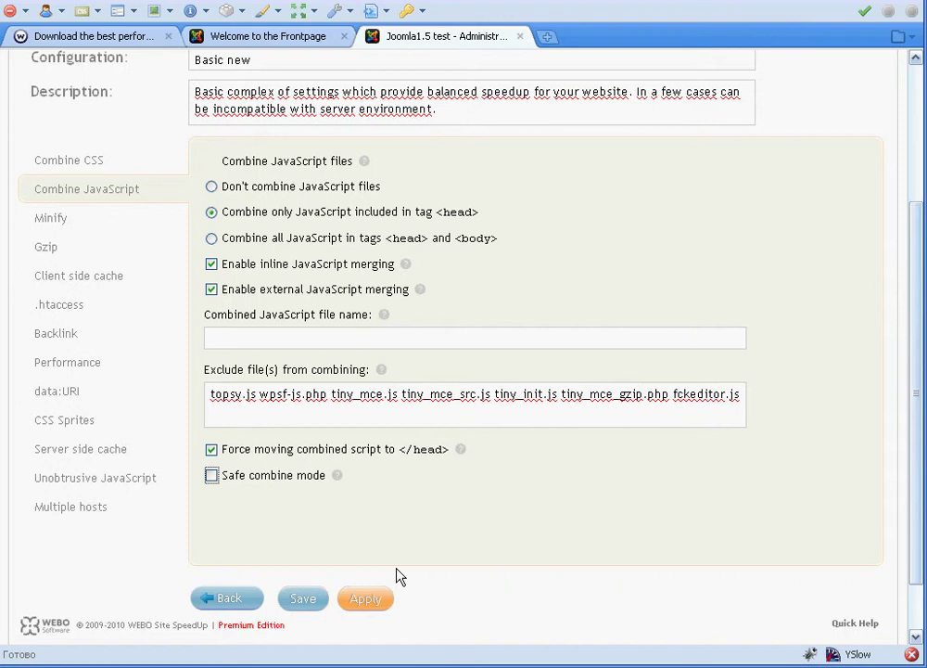
click(92, 221)
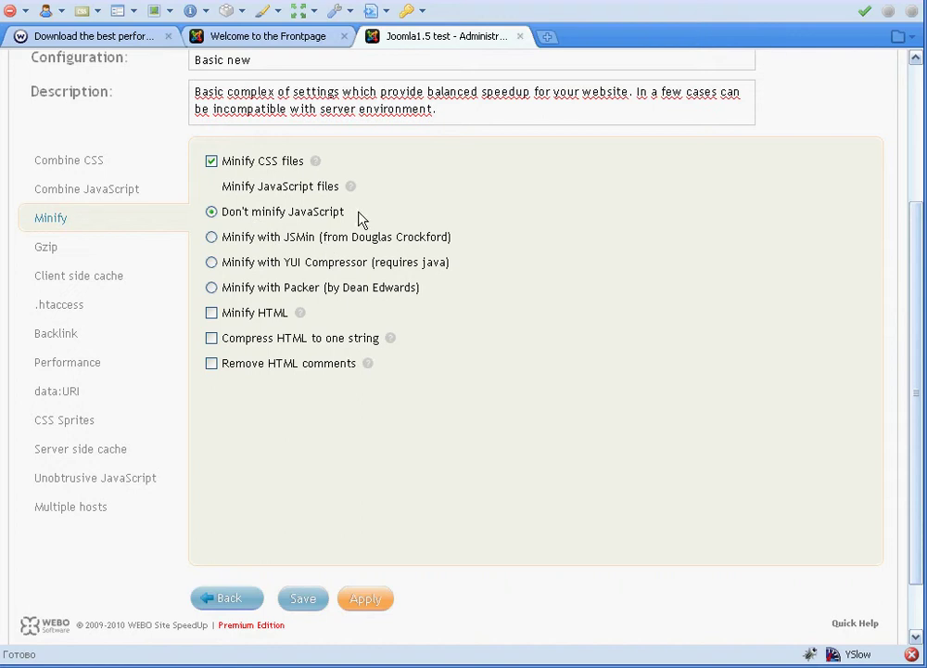
drag(354, 215, 272, 215)
click(273, 217)
click(367, 601)
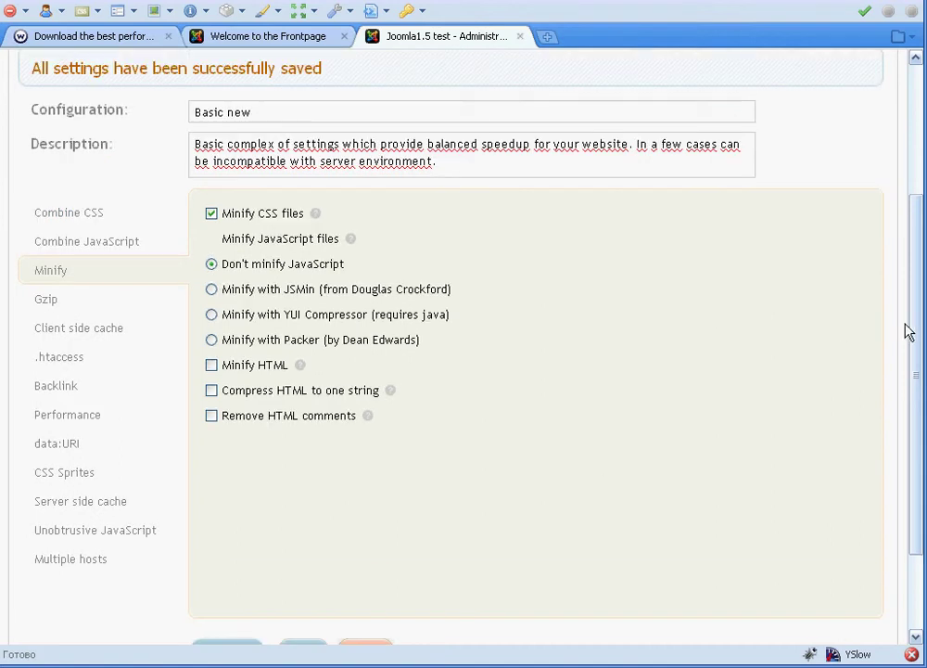
Refresh the WEBO Site SpeedUp cache from its control panel
scroll(912, 331, up, 4)
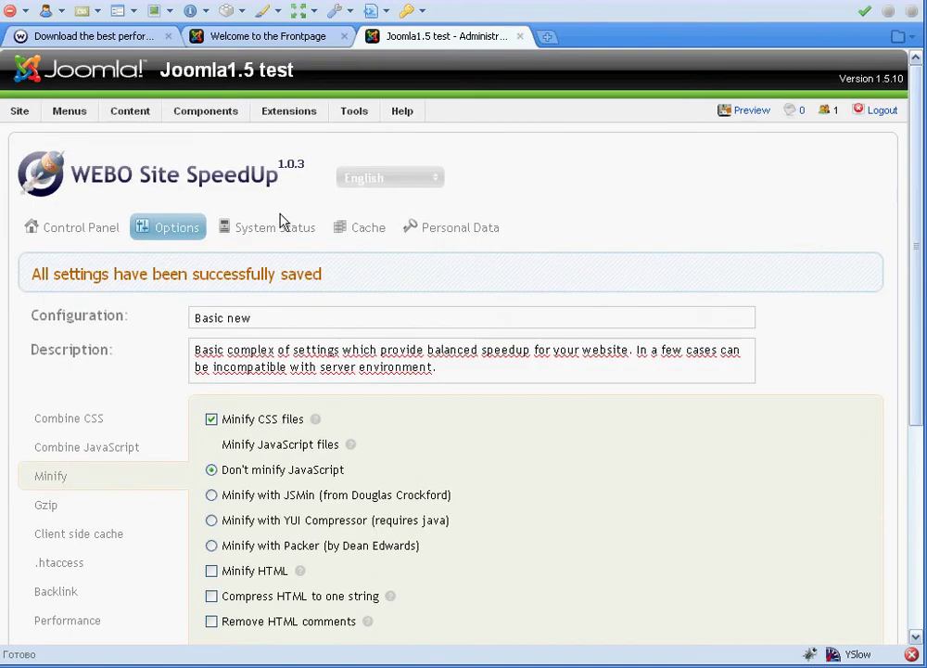
click(62, 236)
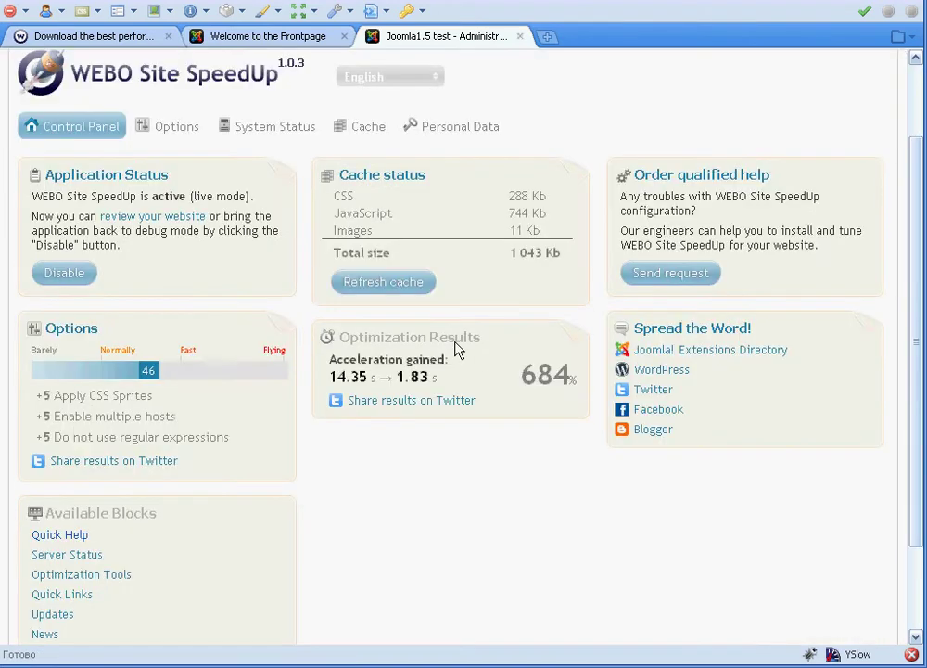
click(383, 282)
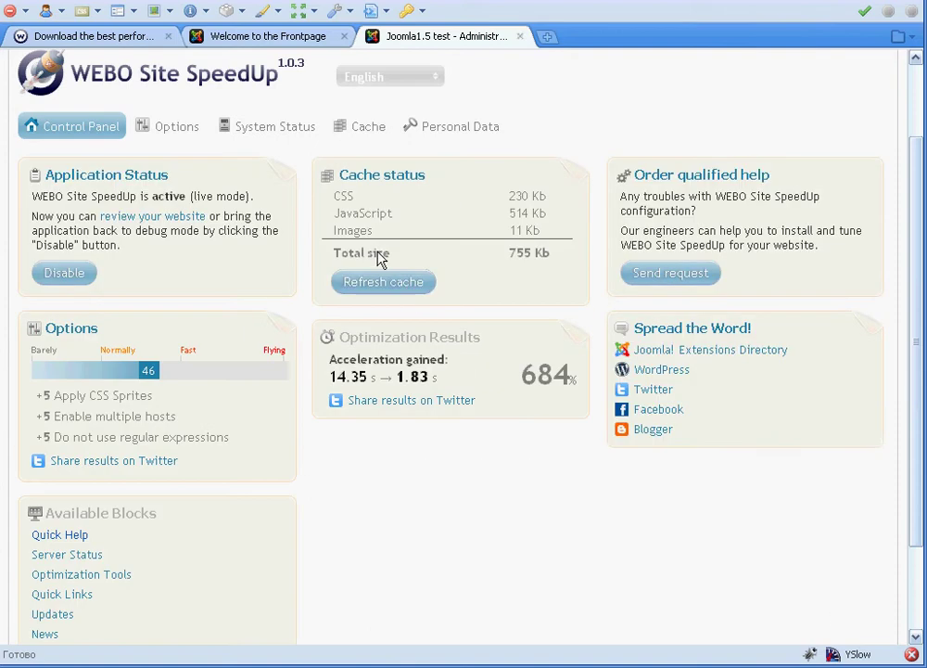
Reload the Events Calendar page and examine its source code for separately included scripts
click(276, 36)
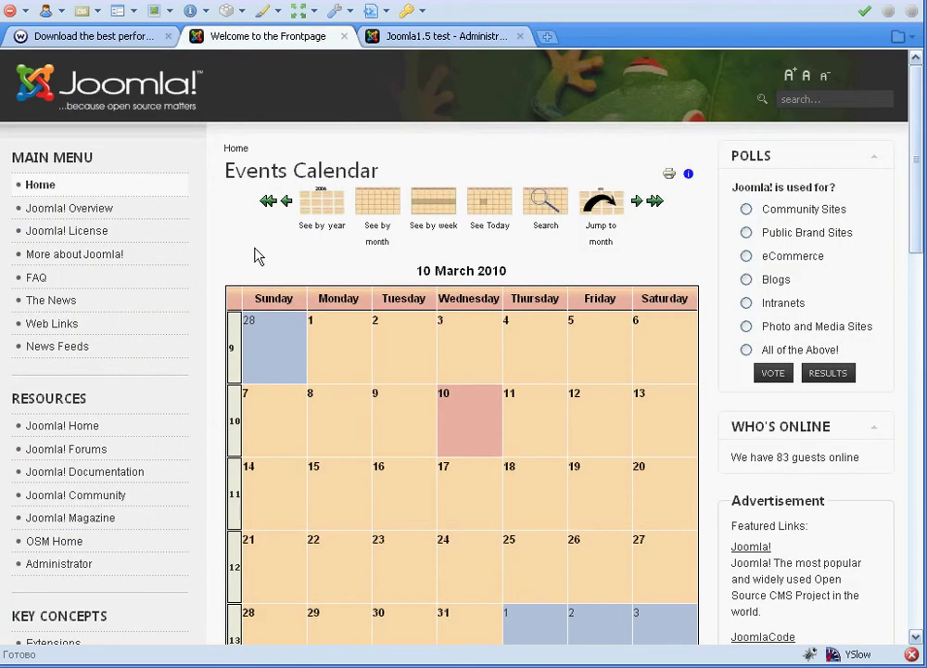
key(F5)
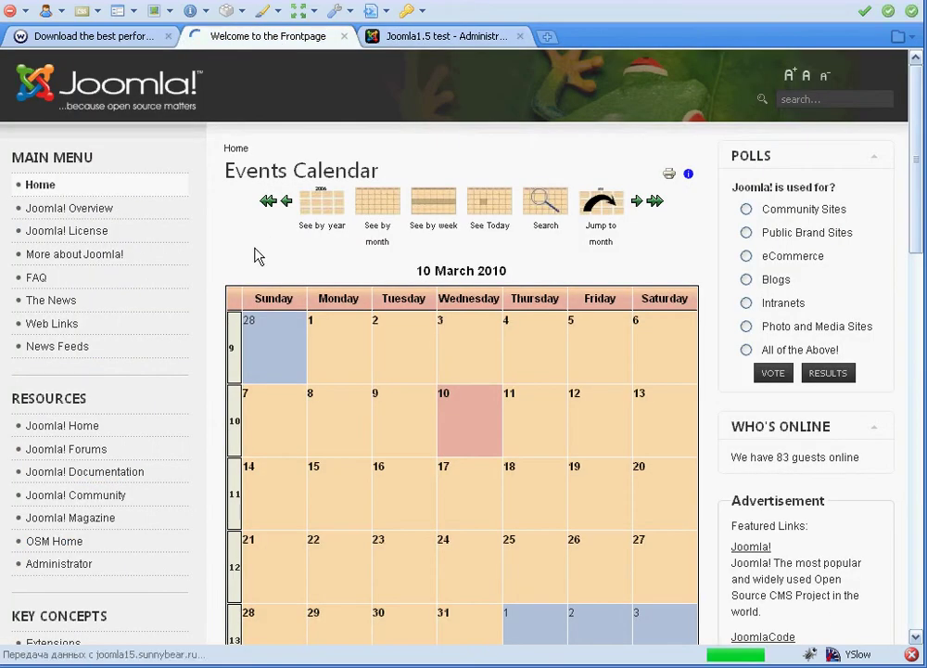
scroll(258, 257, down, 7)
scroll(917, 264, up, 7)
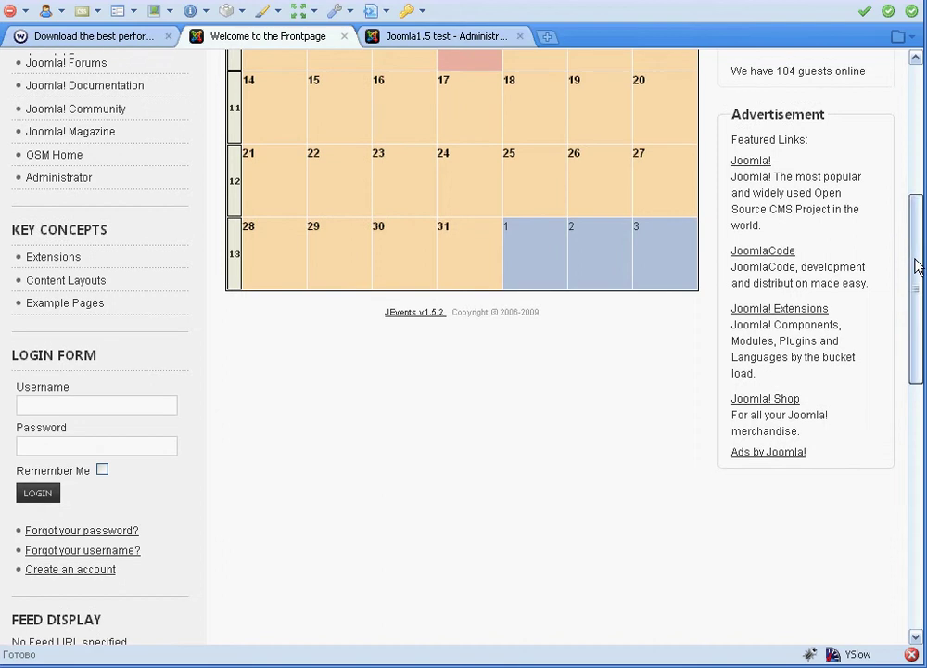
right_click(664, 252)
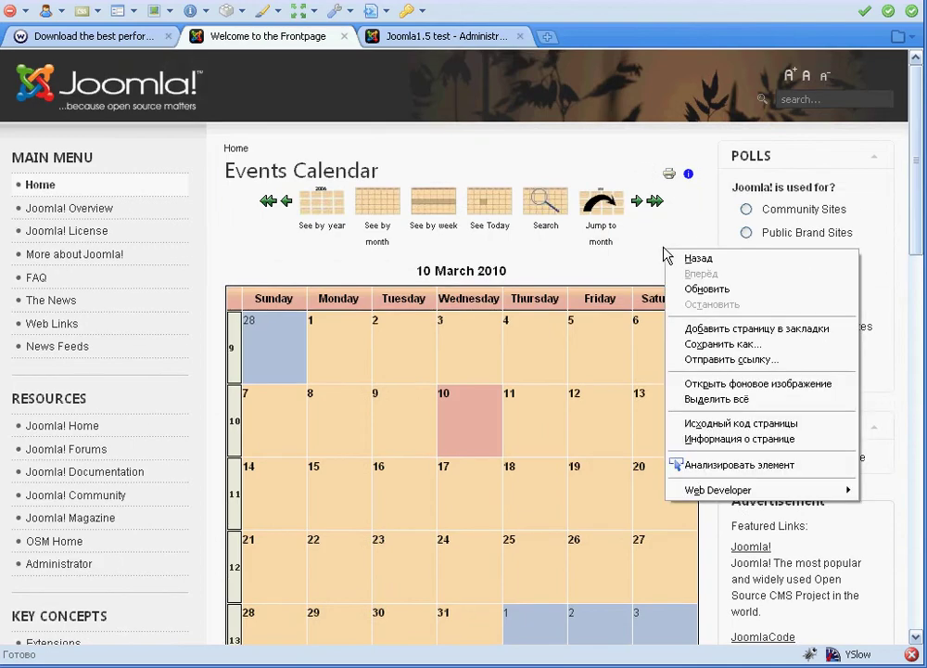
click(692, 429)
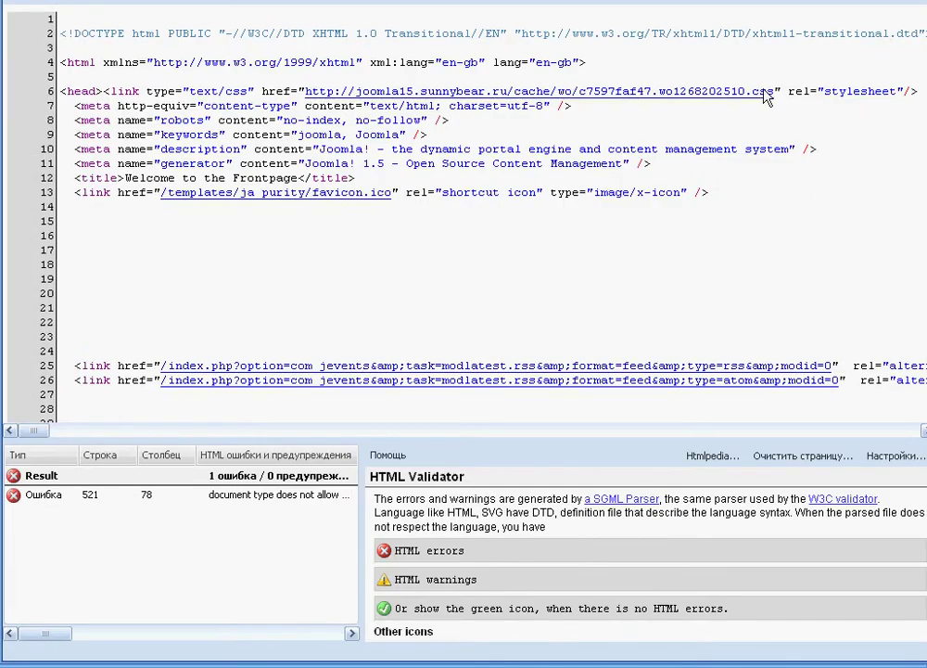
scroll(783, 304, down, 10)
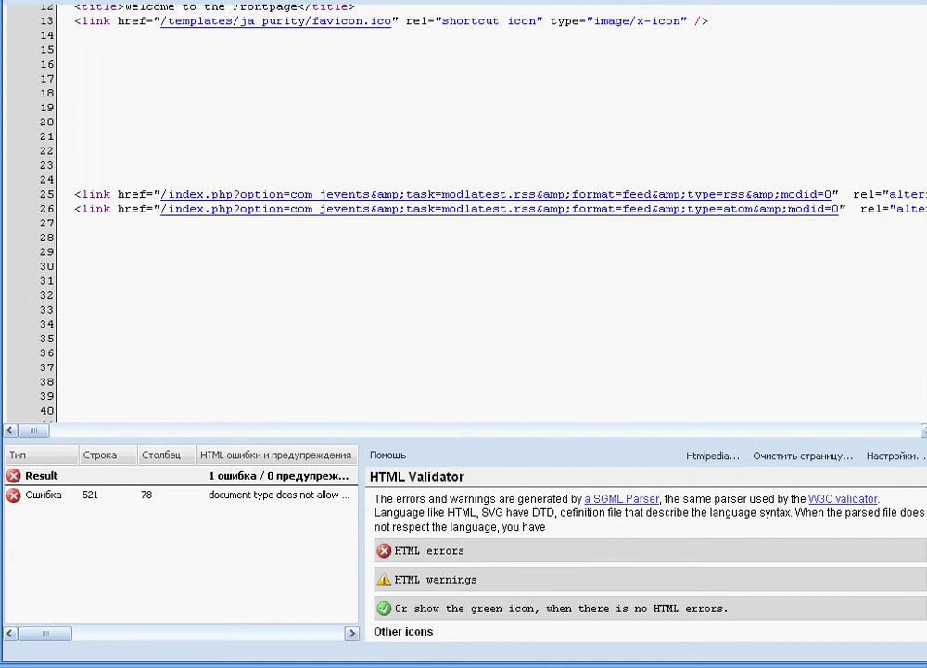
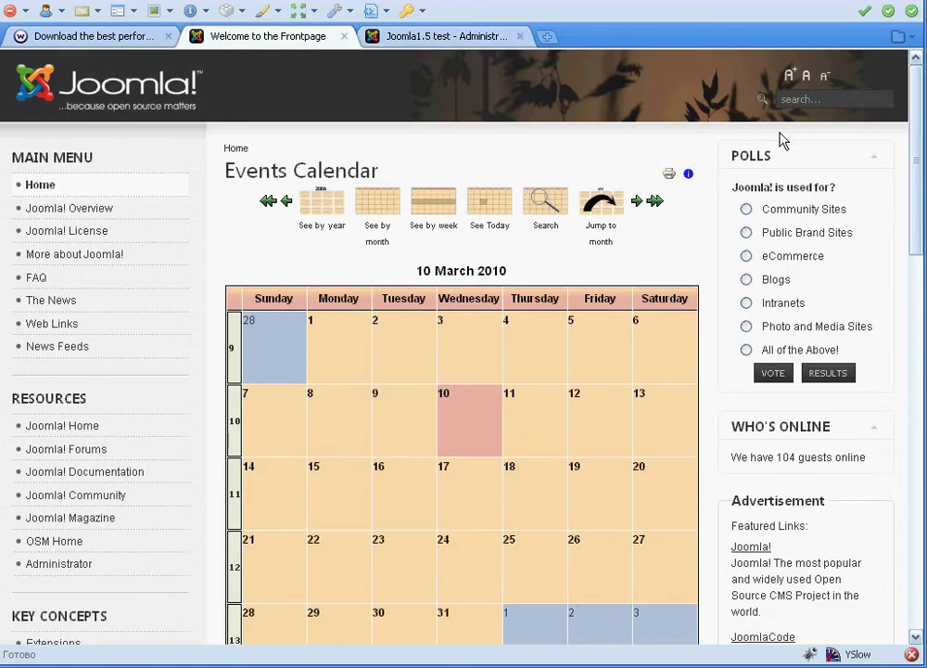
Open the Basic new configuration for editing and choose to combine all CSS in the head and body tags
click(443, 37)
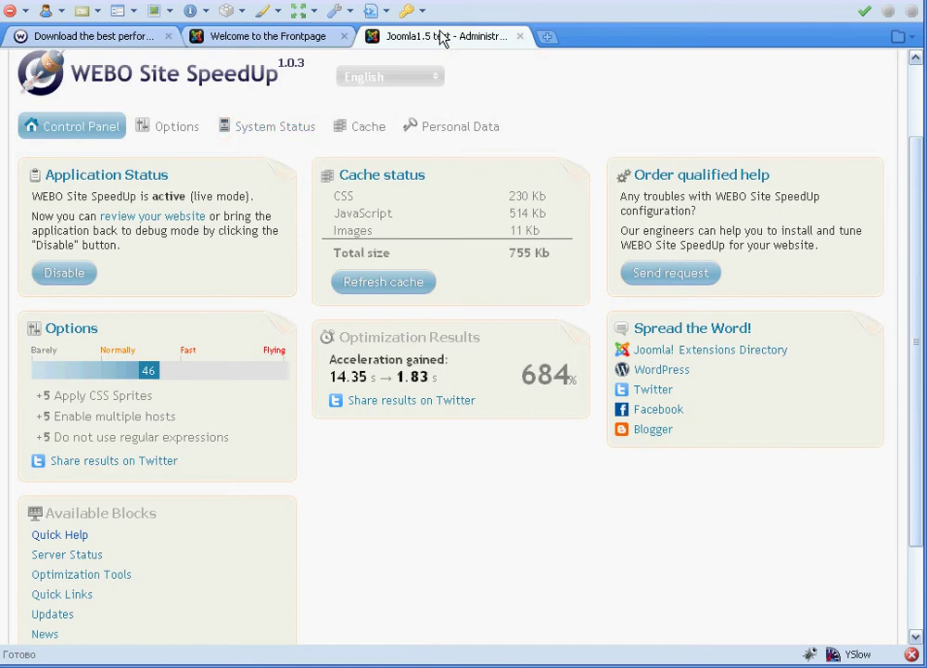
click(178, 130)
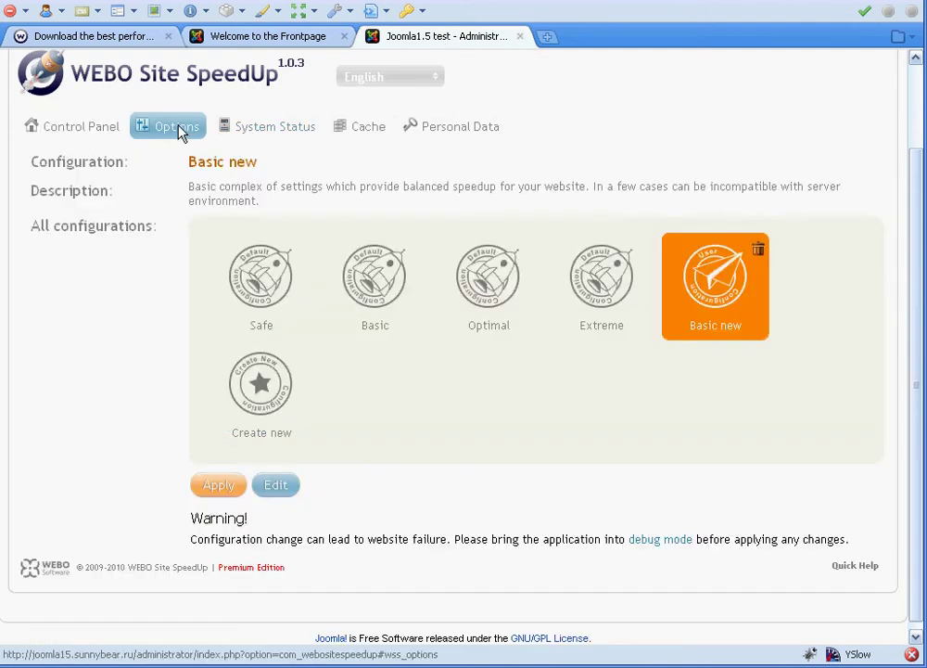
click(729, 292)
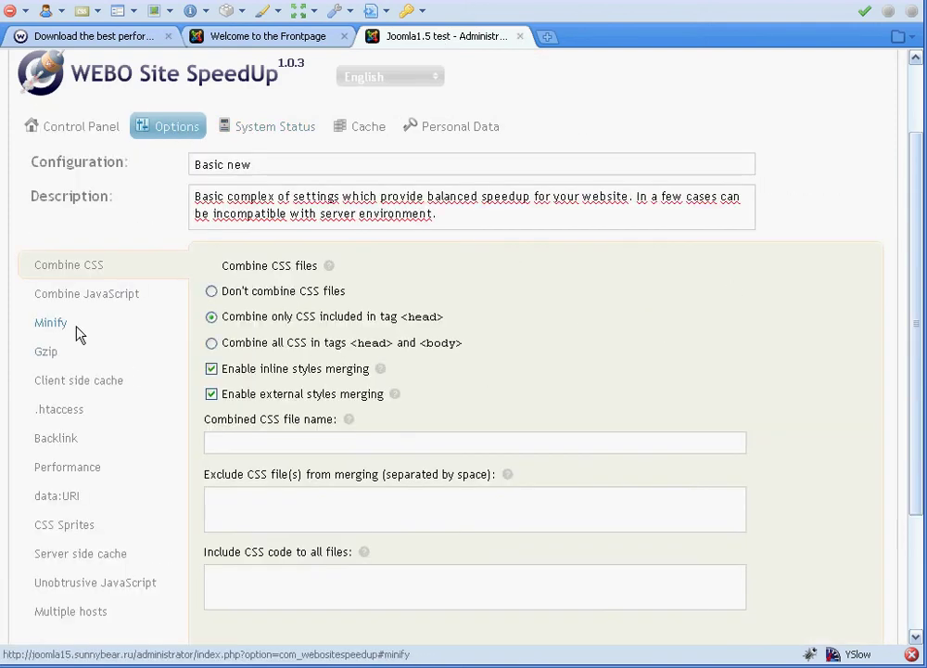
click(283, 351)
Examine the CSS and JavaScript files loaded by the Events Calendar page in the YSlow component list
click(275, 39)
click(813, 655)
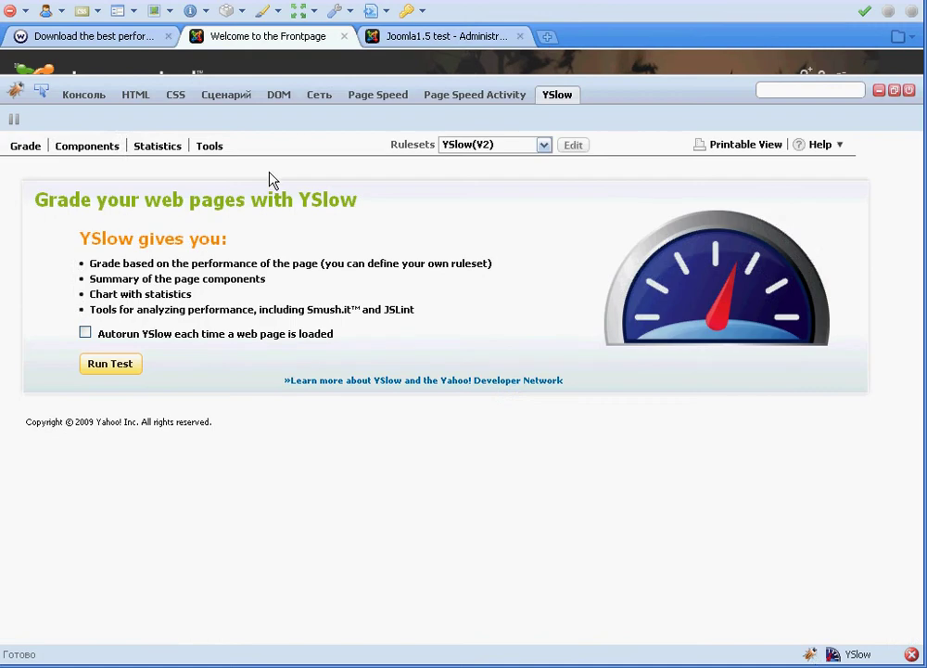
click(95, 150)
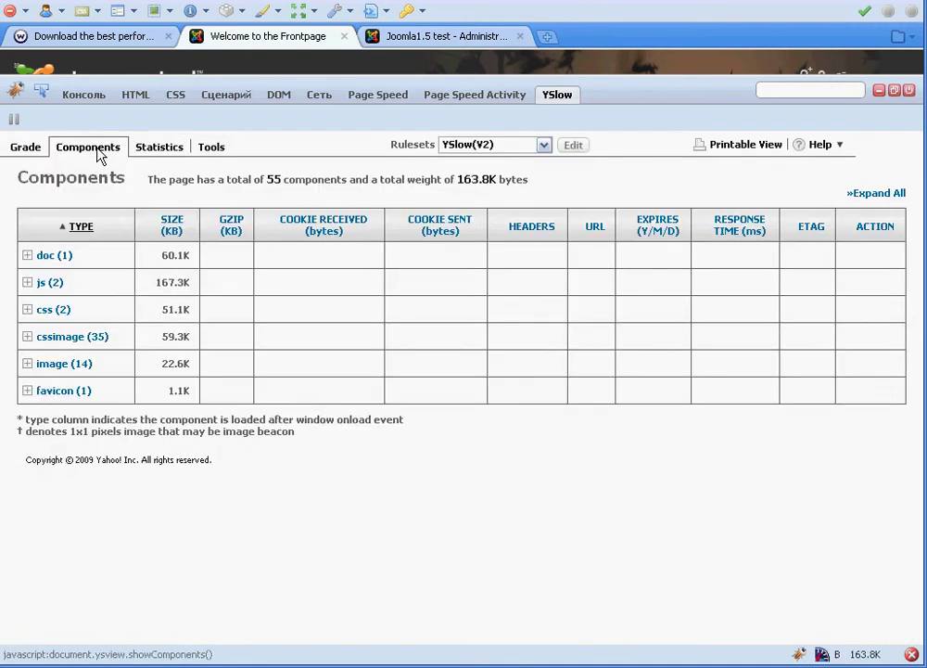
click(29, 308)
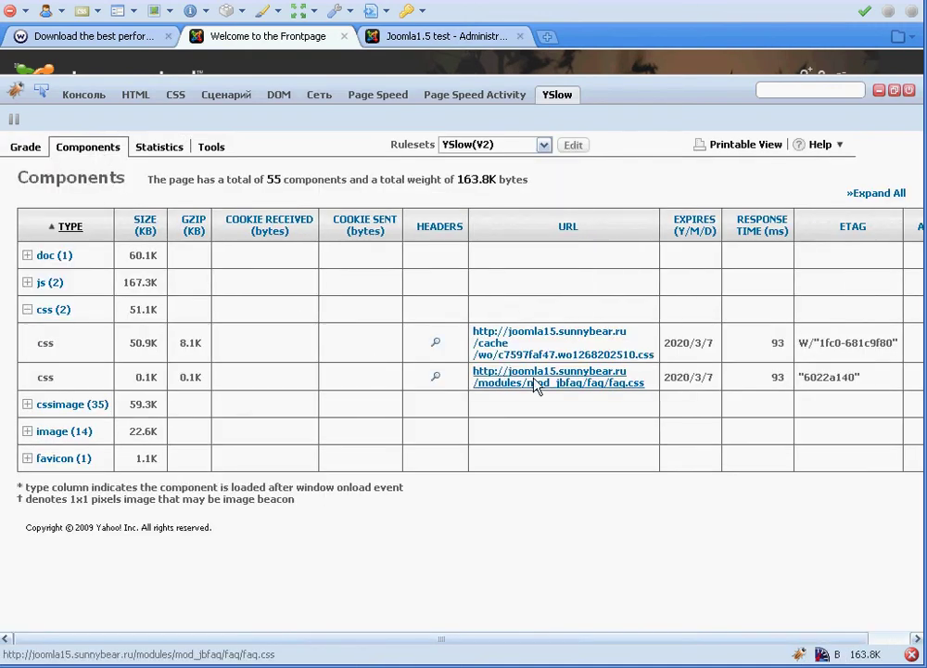
click(27, 282)
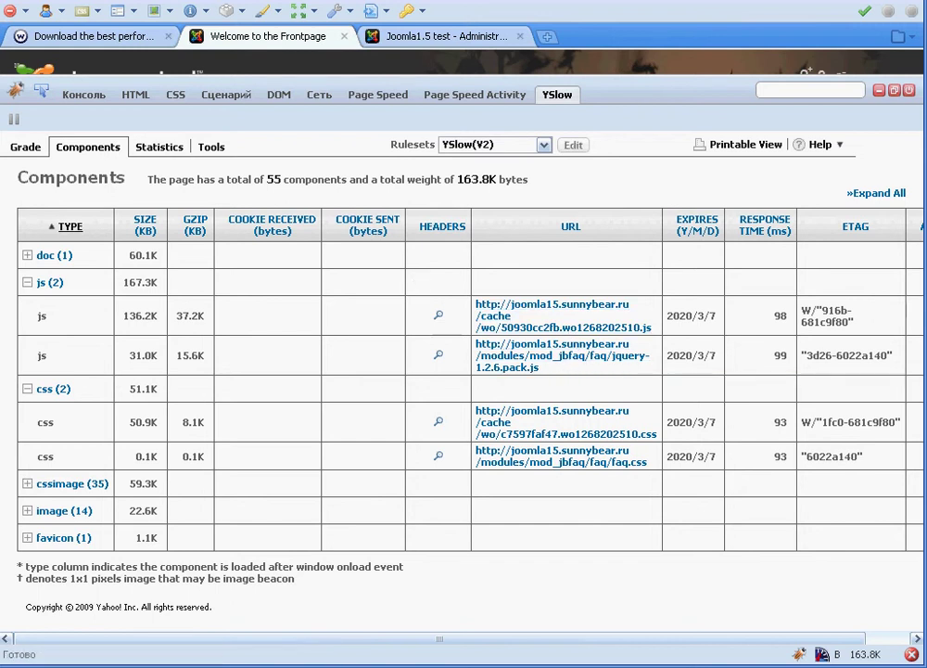
key(F12)
Set the Basic new configuration to combine all JavaScript in the head and body tags
click(424, 39)
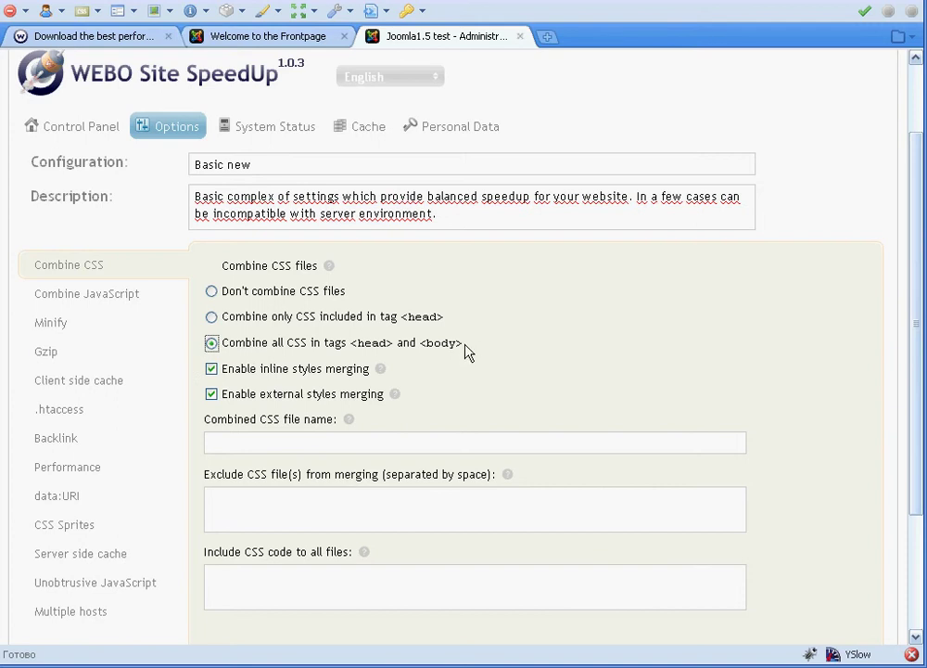
click(93, 304)
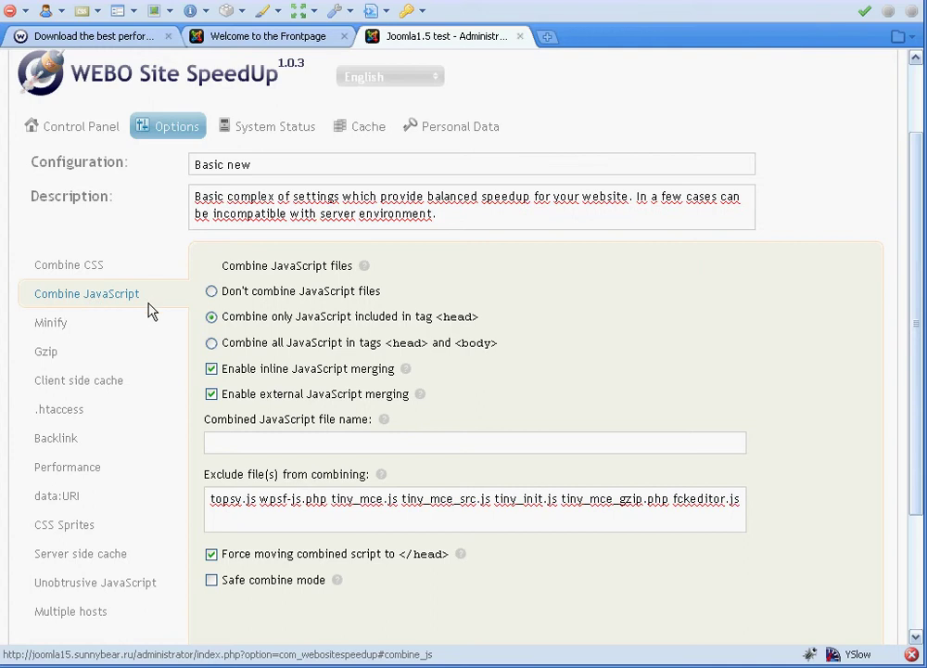
click(211, 342)
scroll(923, 415, down, 1)
Set JavaScript minification to JSMin (from Douglas Crockford)
click(64, 270)
click(278, 291)
drag(917, 424, 923, 468)
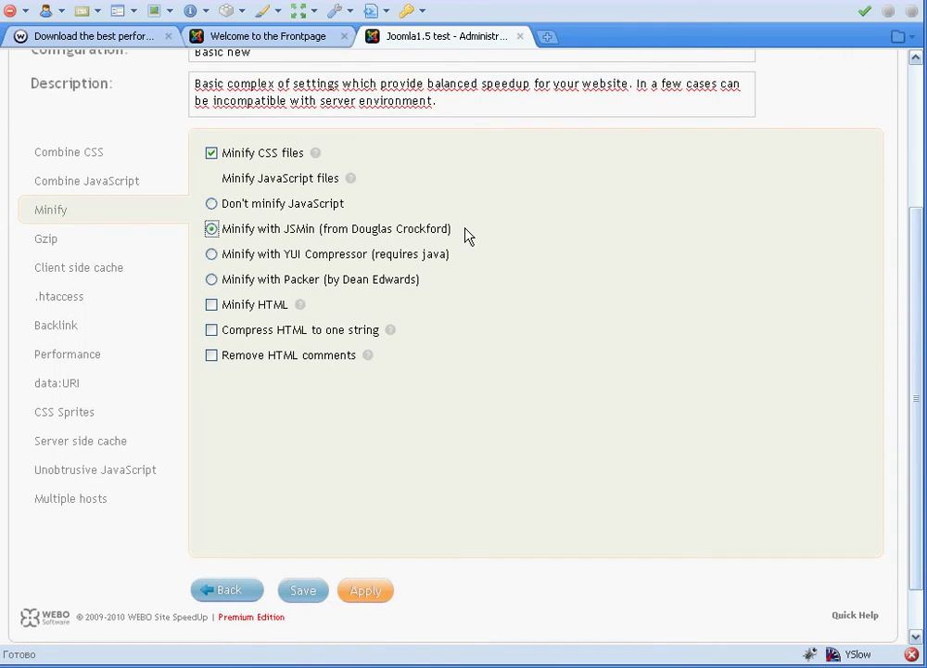
Review the Gzip and Combine JavaScript settings and apply the Basic new configuration
click(113, 241)
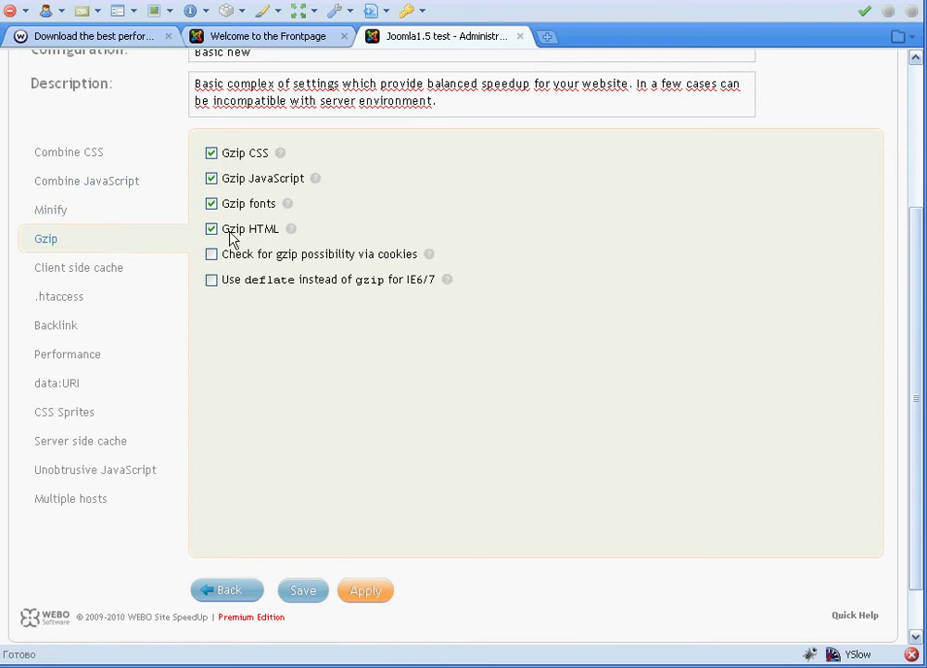
click(93, 183)
click(365, 590)
Return to the WEBO Site SpeedUp control panel and refresh the cache with the applied combine and minify settings
scroll(293, 258, up, 3)
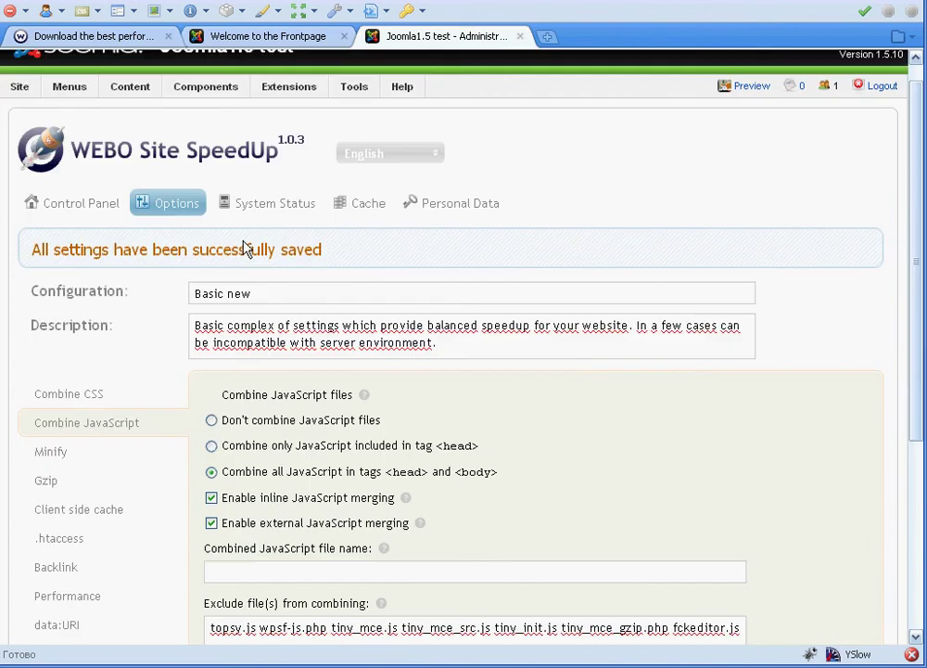
click(93, 202)
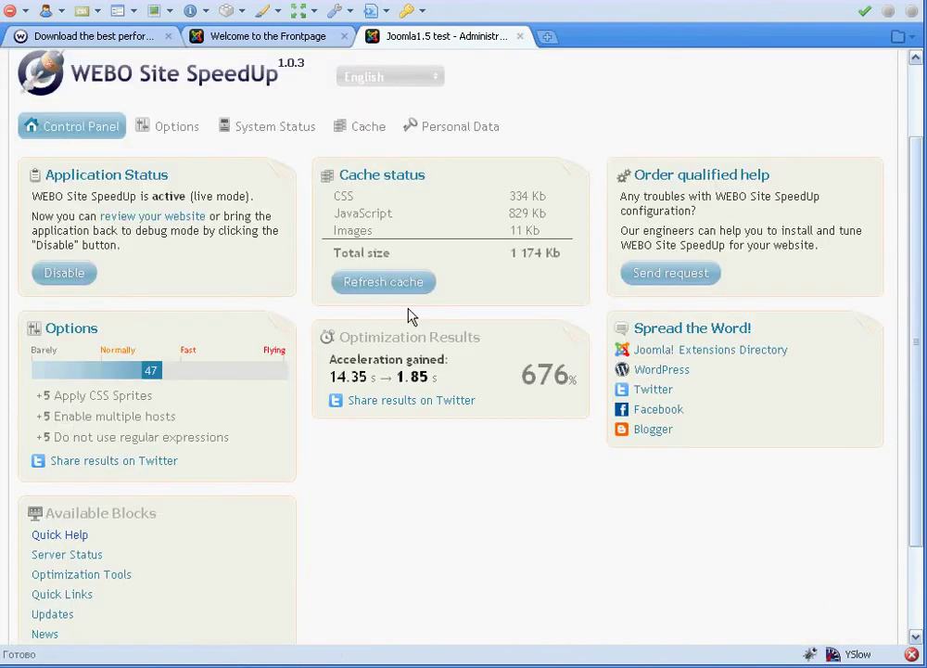
click(384, 280)
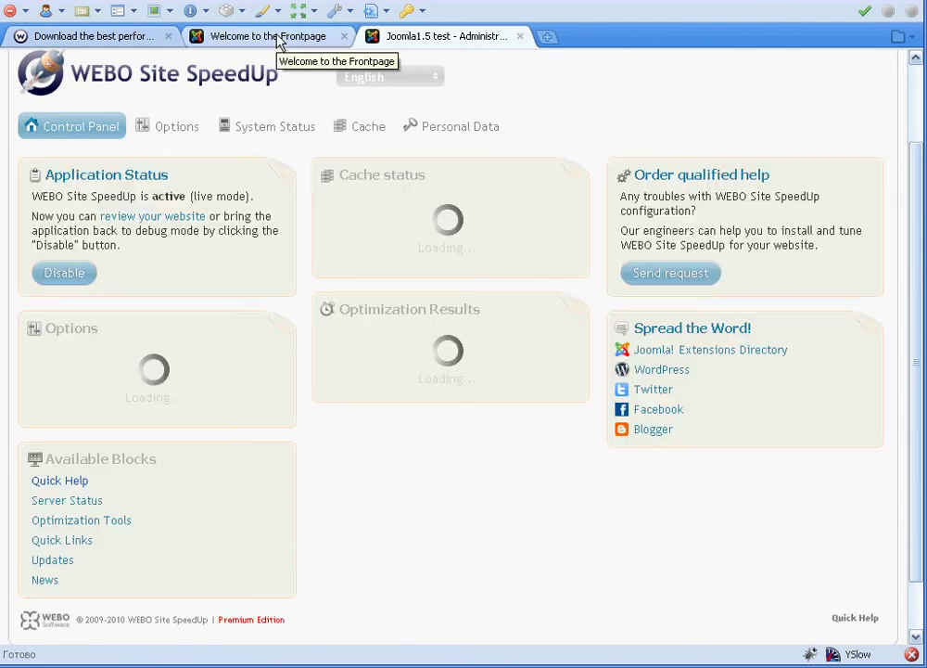
Reload the site's Events Calendar page and check its layout down the page
click(278, 42)
key(F5)
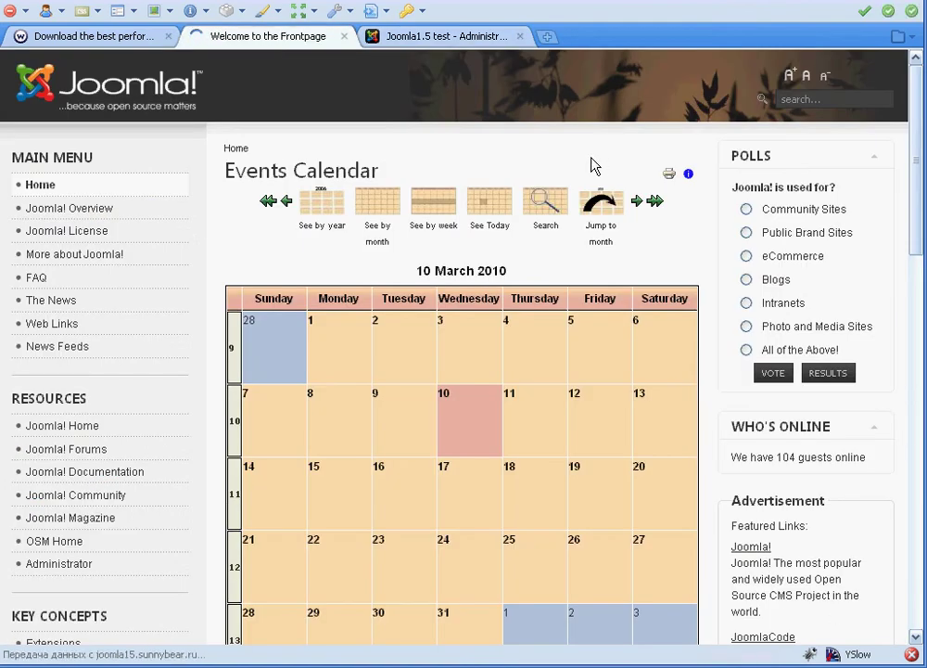
scroll(595, 165, down, 8)
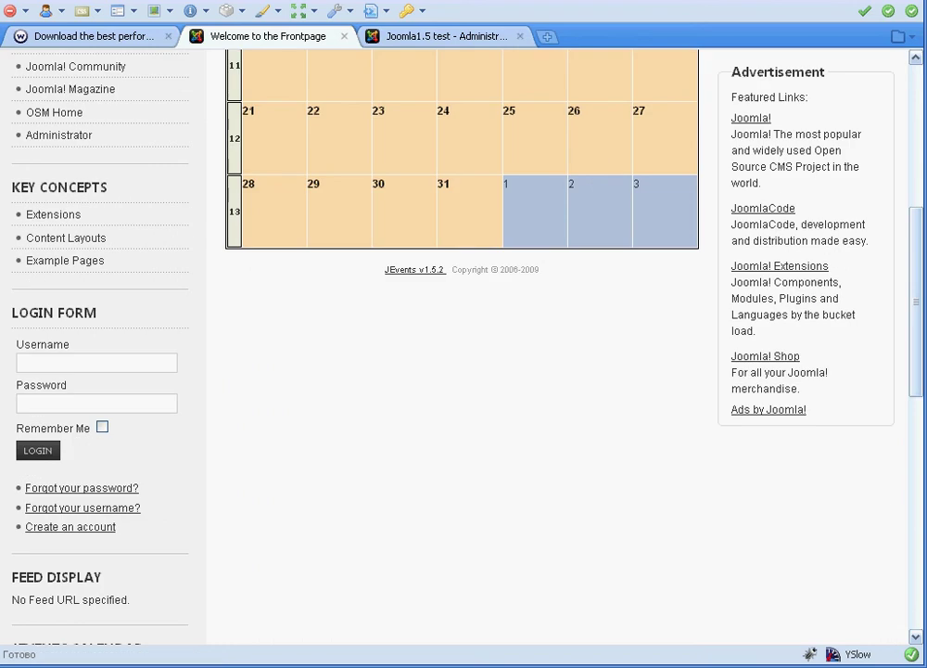
drag(917, 378, 846, 641)
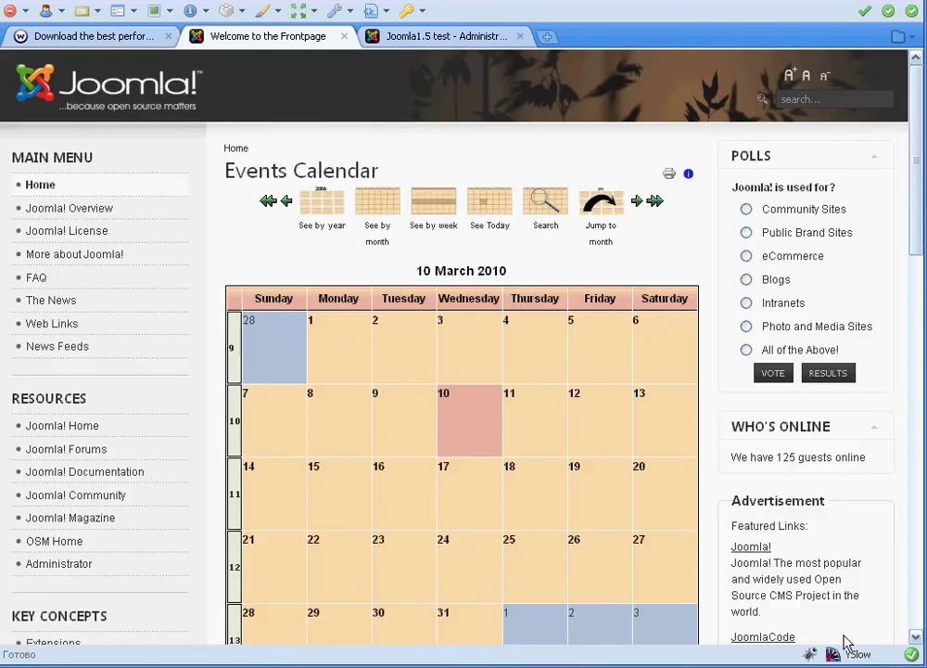
Examine the calendar page's components in YSlow, inspecting the details of the js and css entries
click(812, 656)
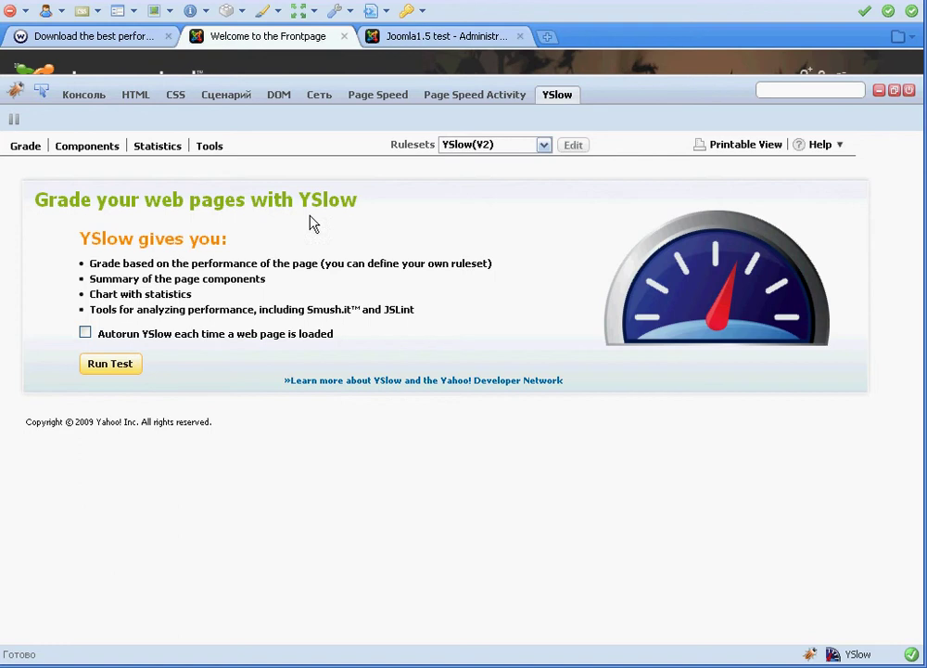
click(73, 155)
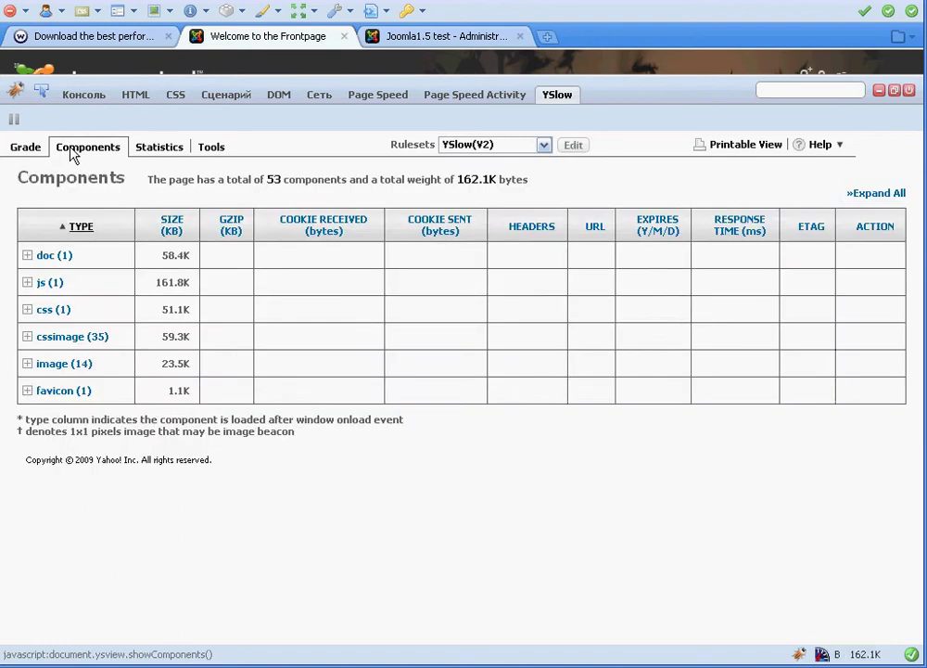
click(28, 283)
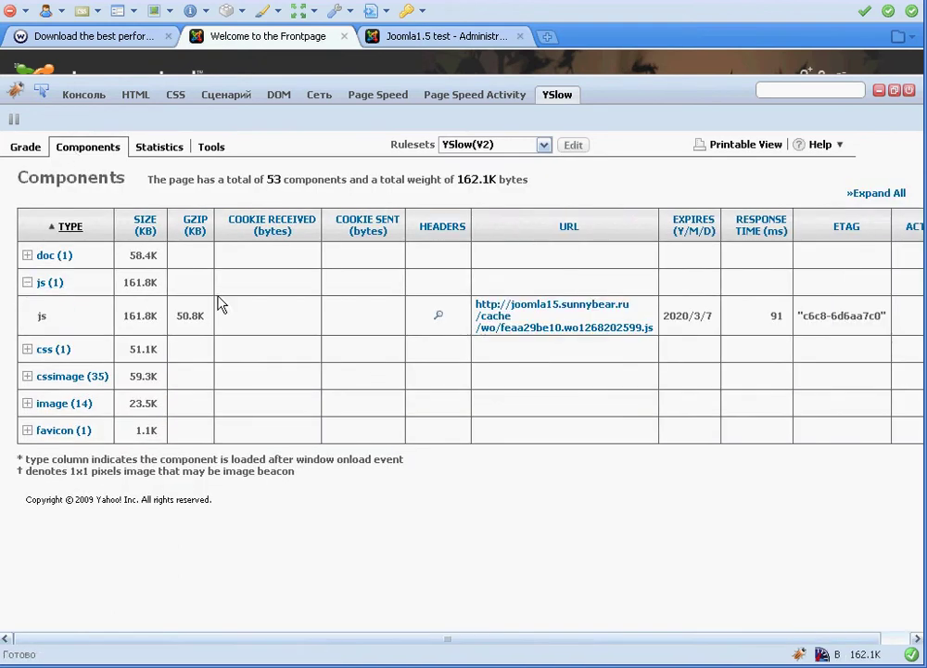
click(28, 283)
click(28, 310)
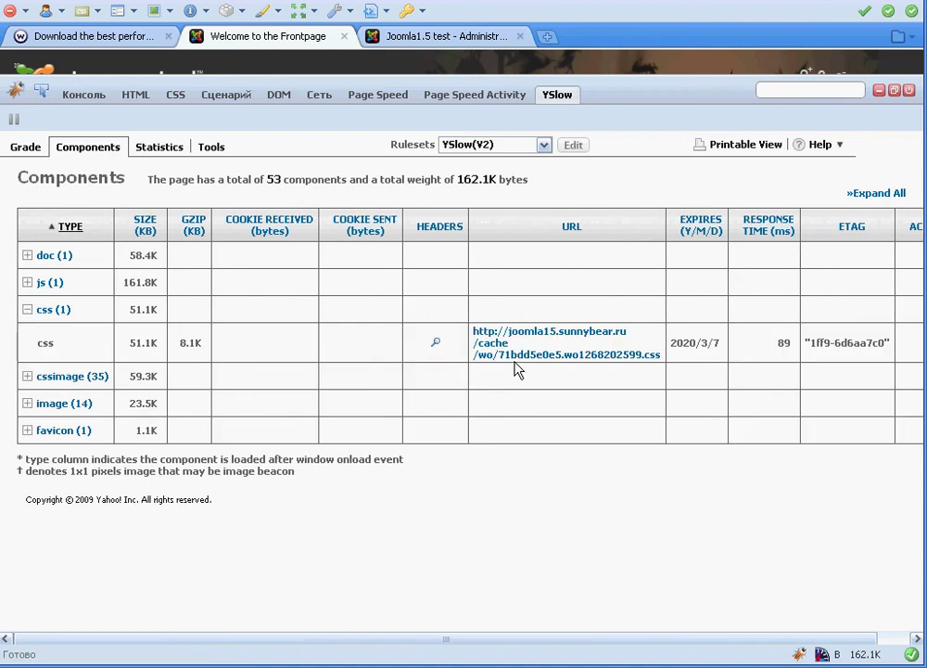
click(28, 309)
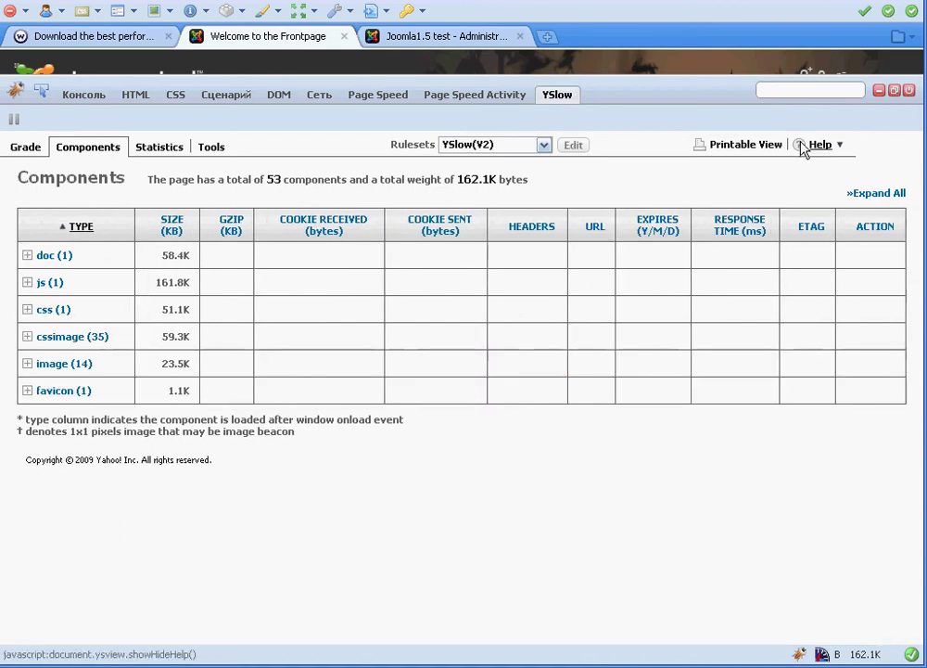
Go to the site's front page and check its component list in YSlow
click(909, 91)
click(118, 88)
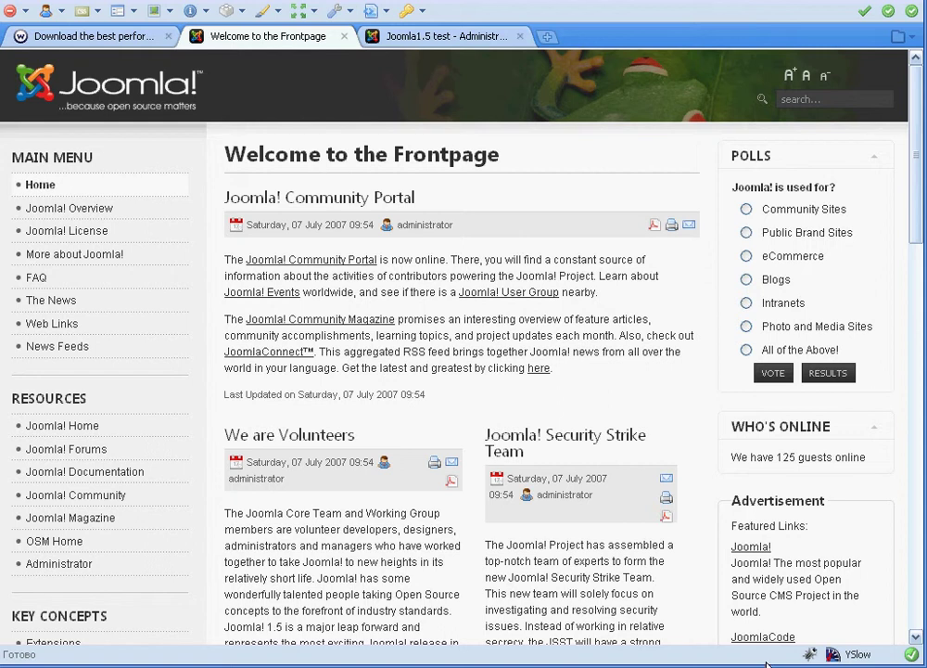
click(833, 654)
click(91, 148)
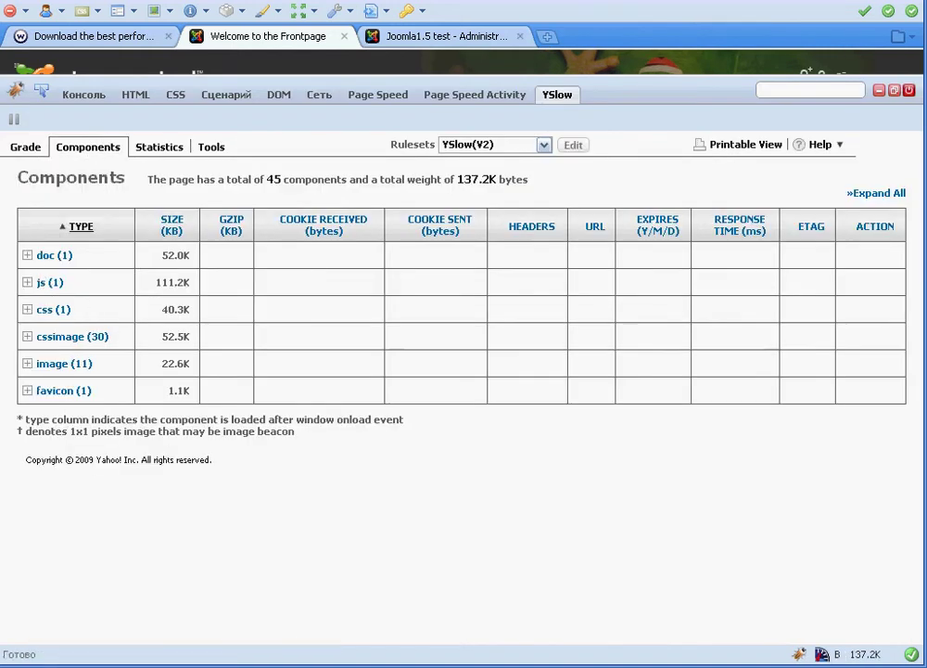
click(909, 90)
Open the Basic new configuration's Combine JavaScript settings and read the help on inline and external JavaScript merging
click(464, 37)
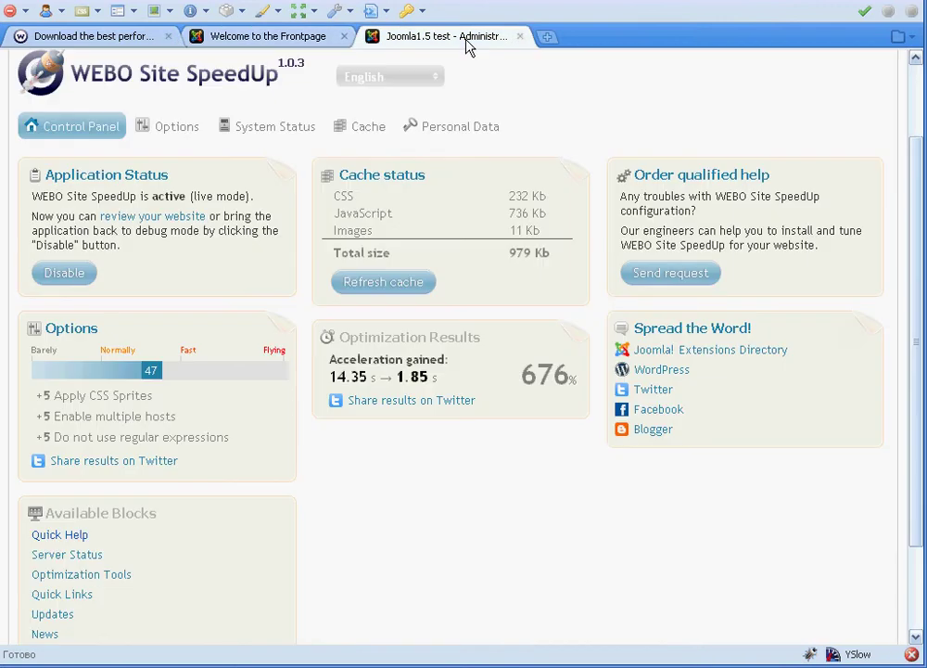
click(173, 132)
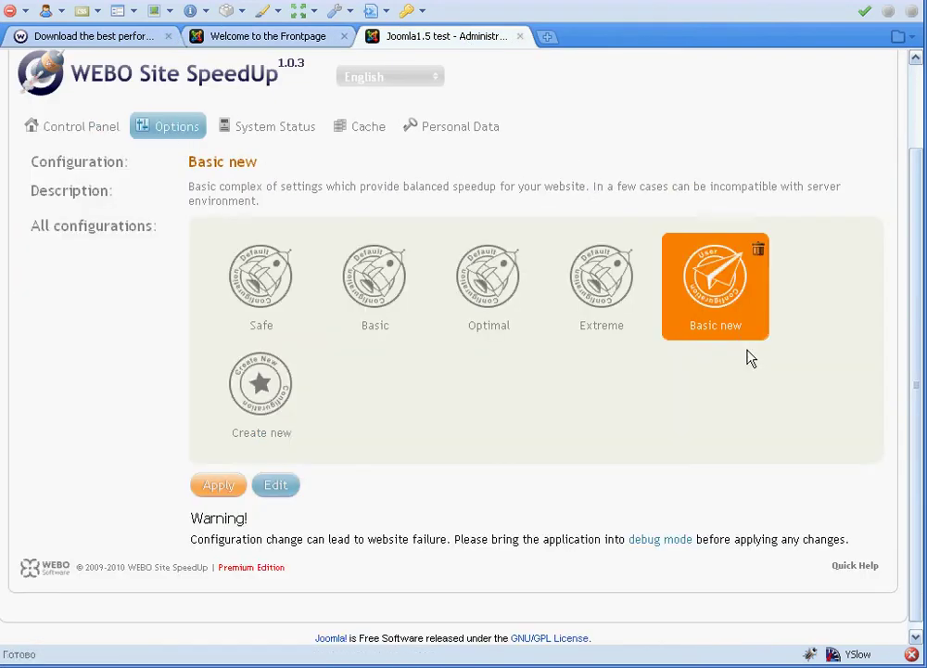
click(726, 298)
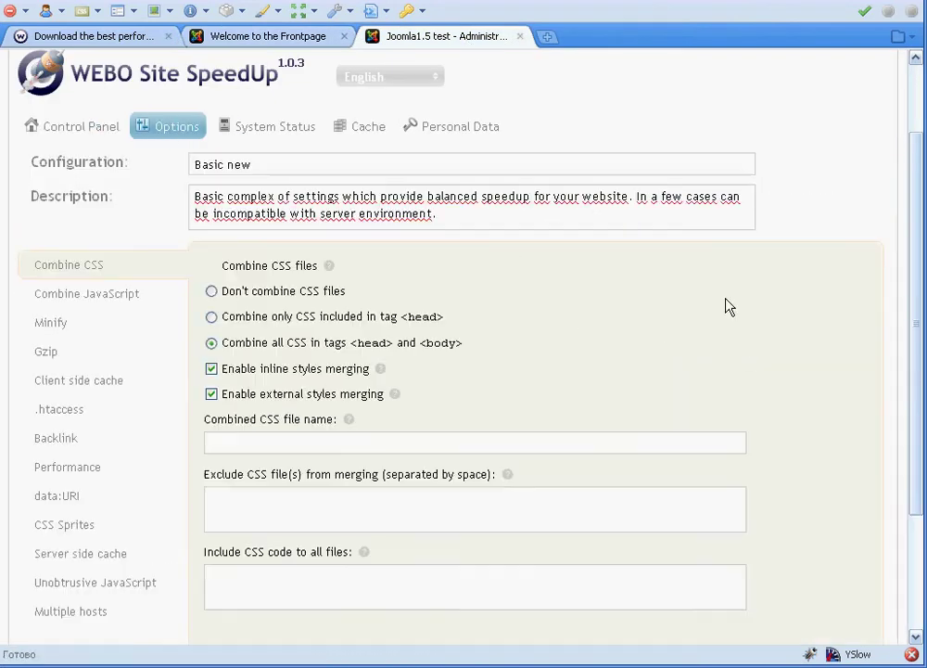
click(99, 299)
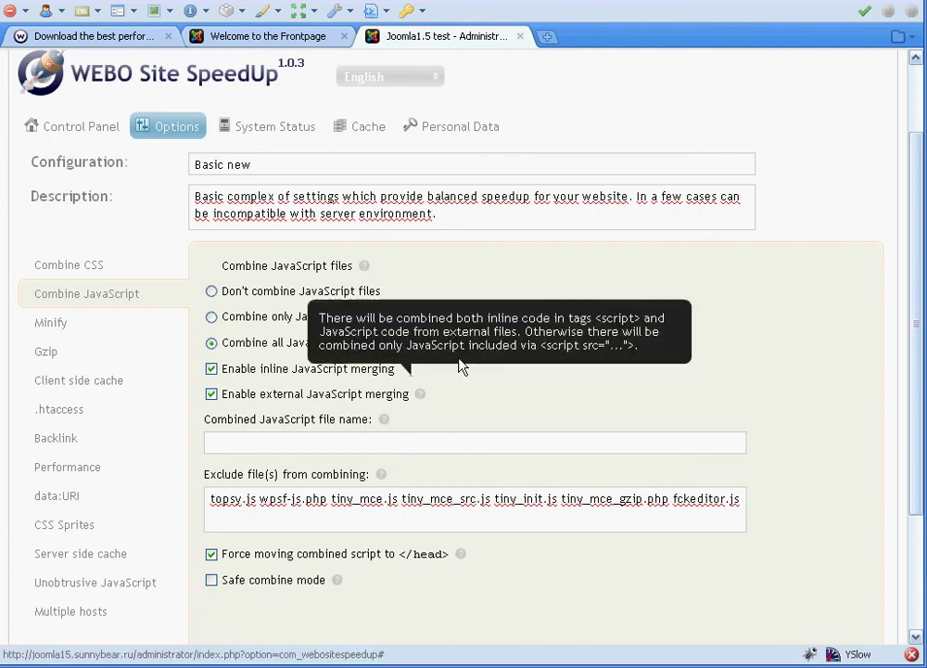
mouse_move(422, 394)
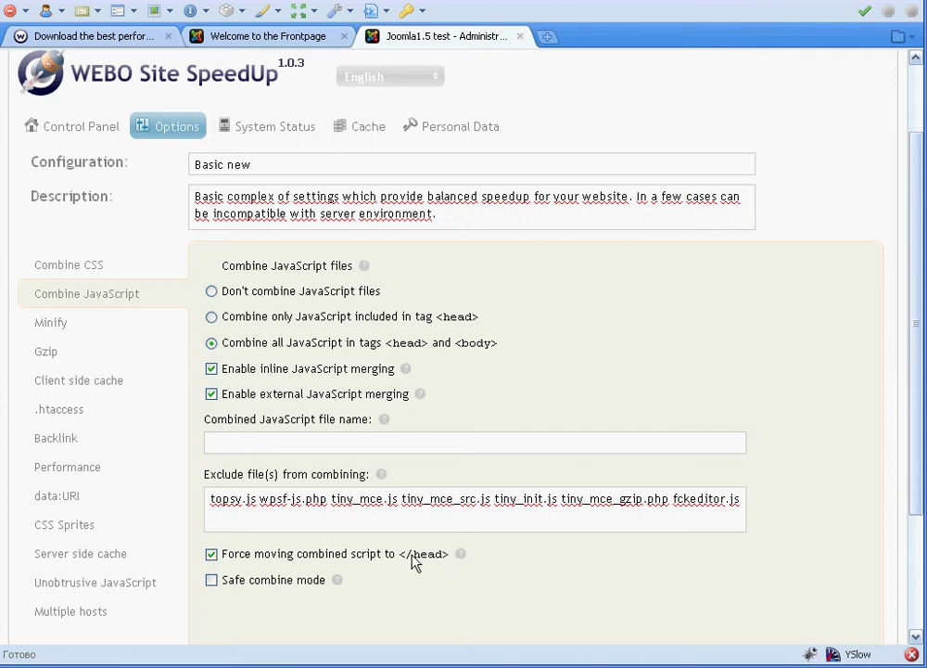
Inspect the head section in the front page's source code
click(259, 44)
right_click(470, 199)
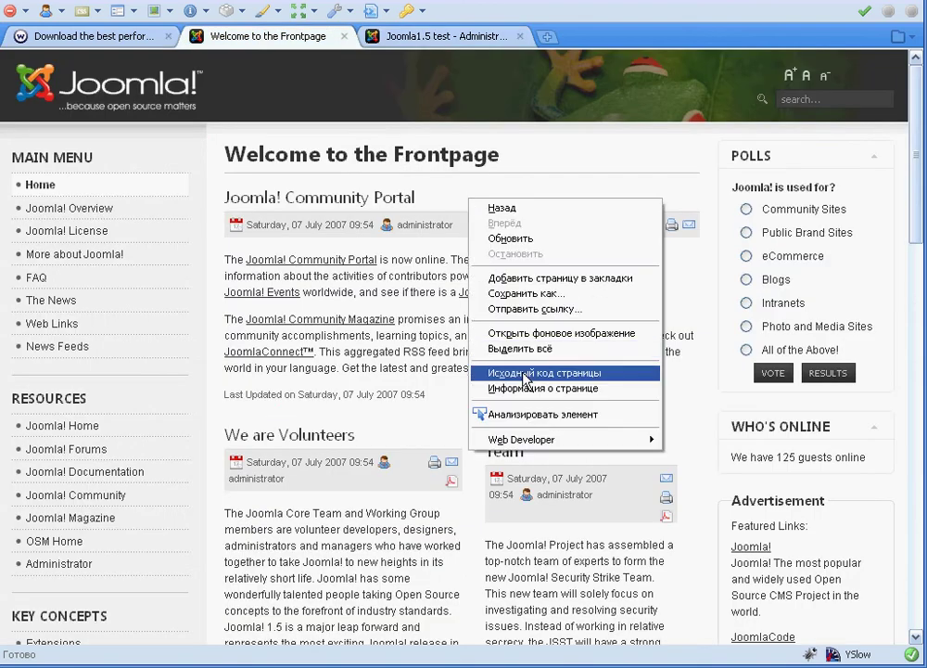
click(526, 373)
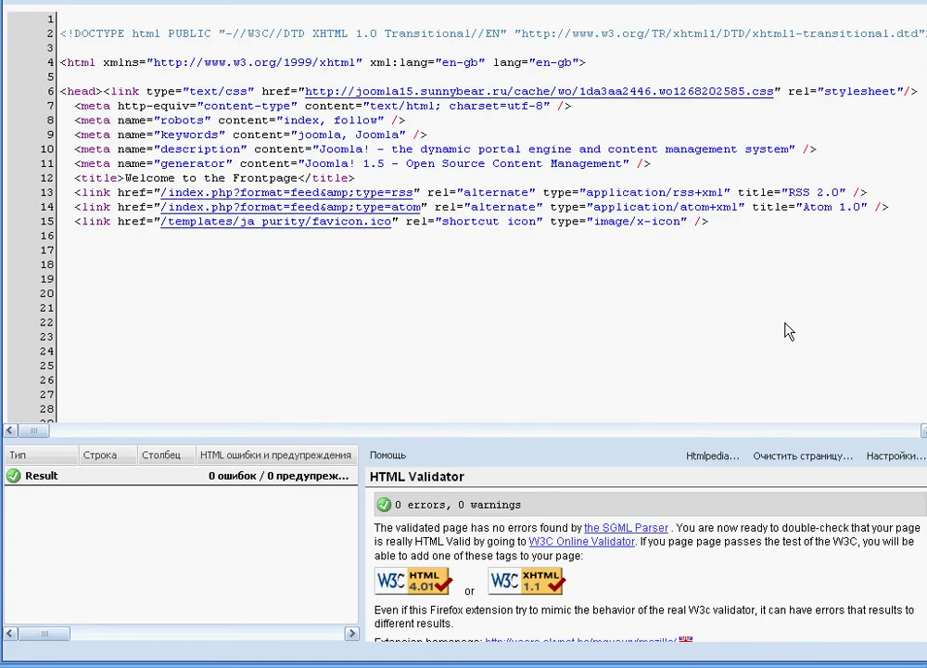
key(ctrl+w)
Enable including the combined JavaScript file before </body> in the Unobtrusive JavaScript settings and apply the configuration
click(422, 43)
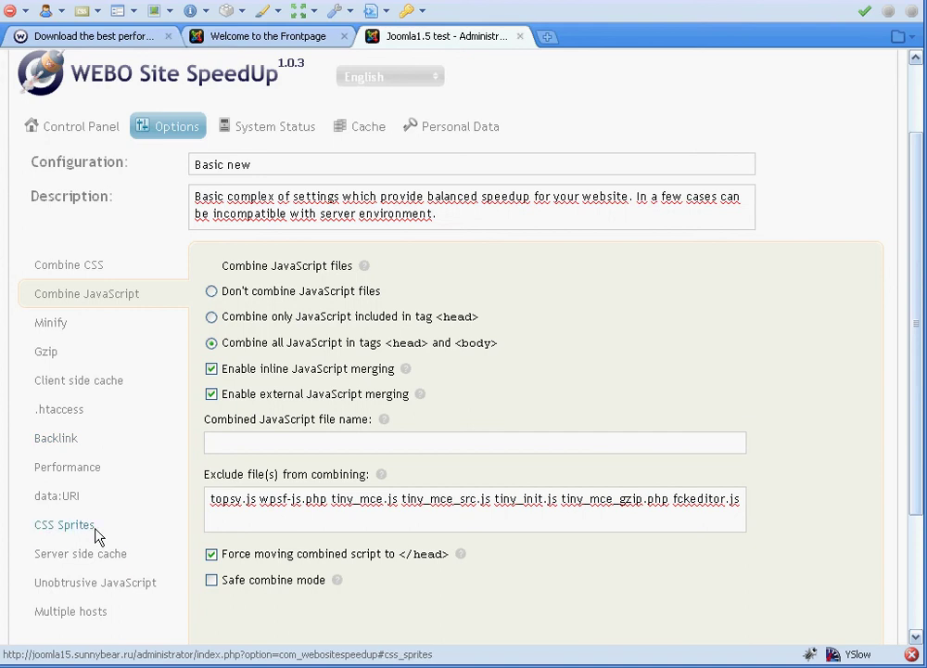
click(96, 582)
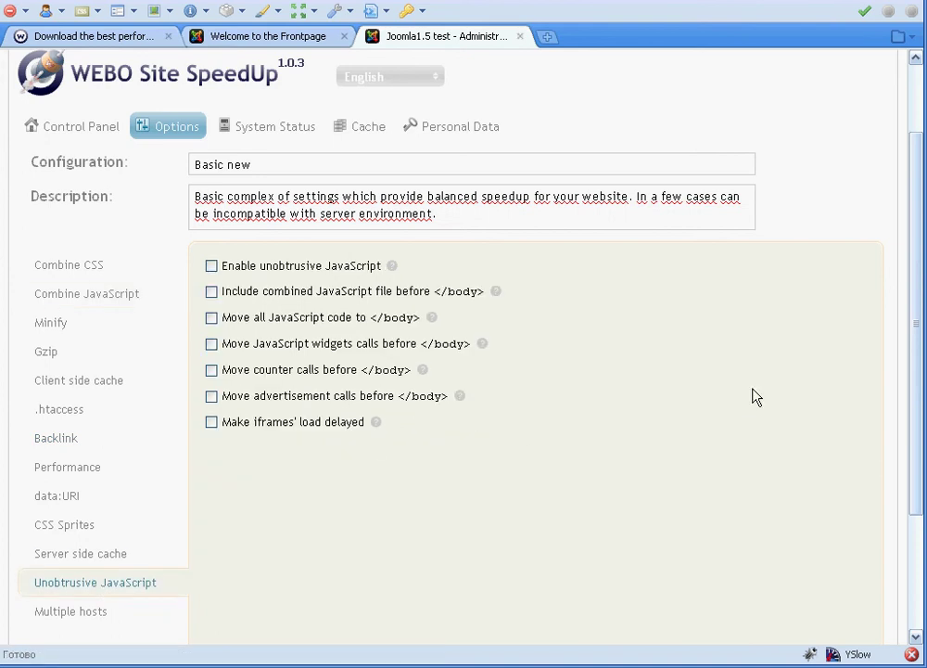
drag(920, 459, 921, 519)
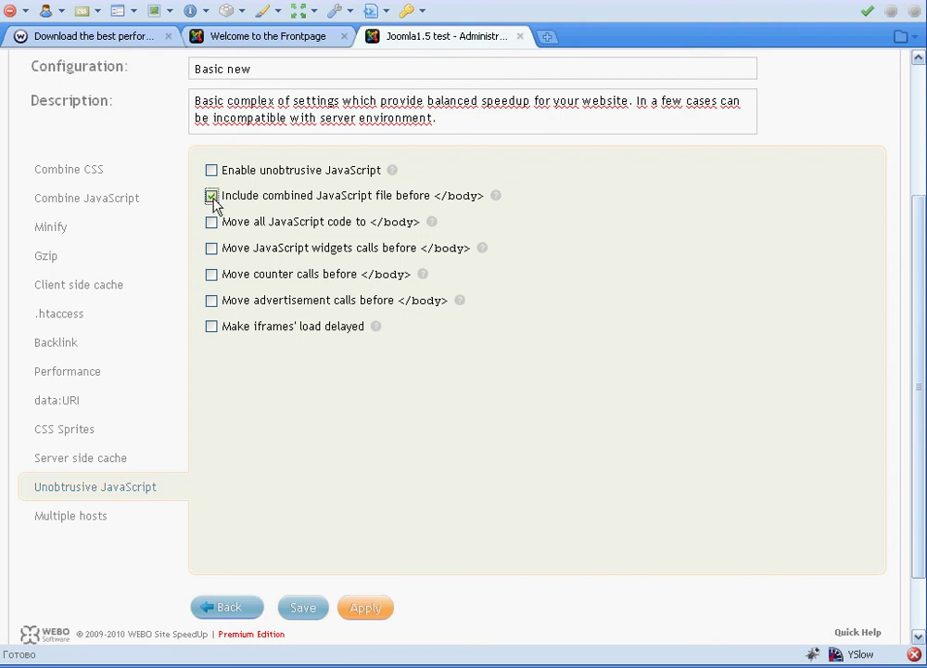
drag(377, 196, 480, 197)
click(515, 235)
click(513, 235)
click(398, 239)
click(336, 374)
click(365, 607)
scroll(807, 296, up, 3)
Reload the front page and check its source code for the script's location between the closing head and body tags
click(275, 36)
key(F5)
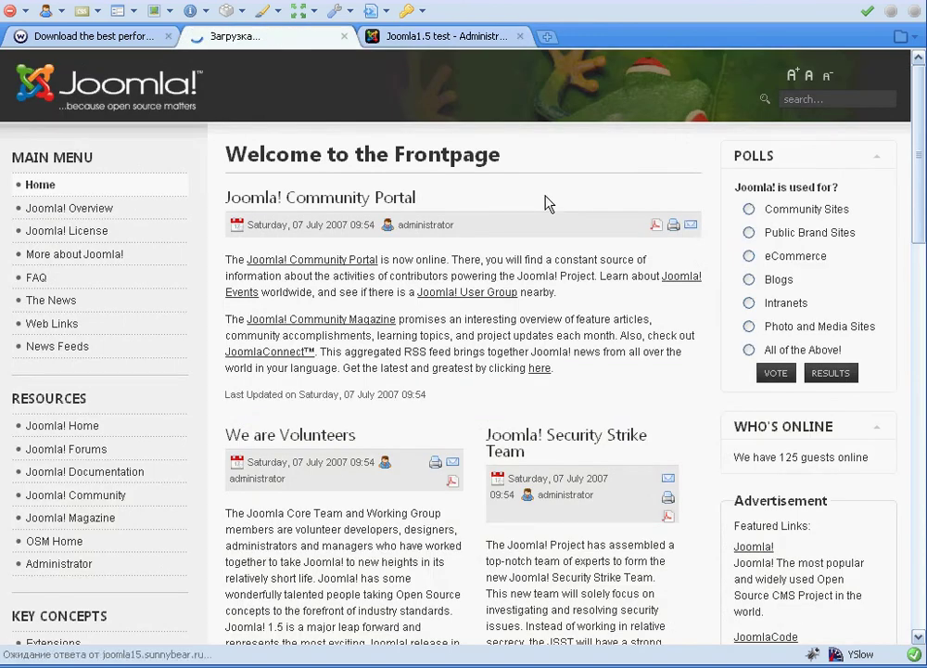
right_click(547, 202)
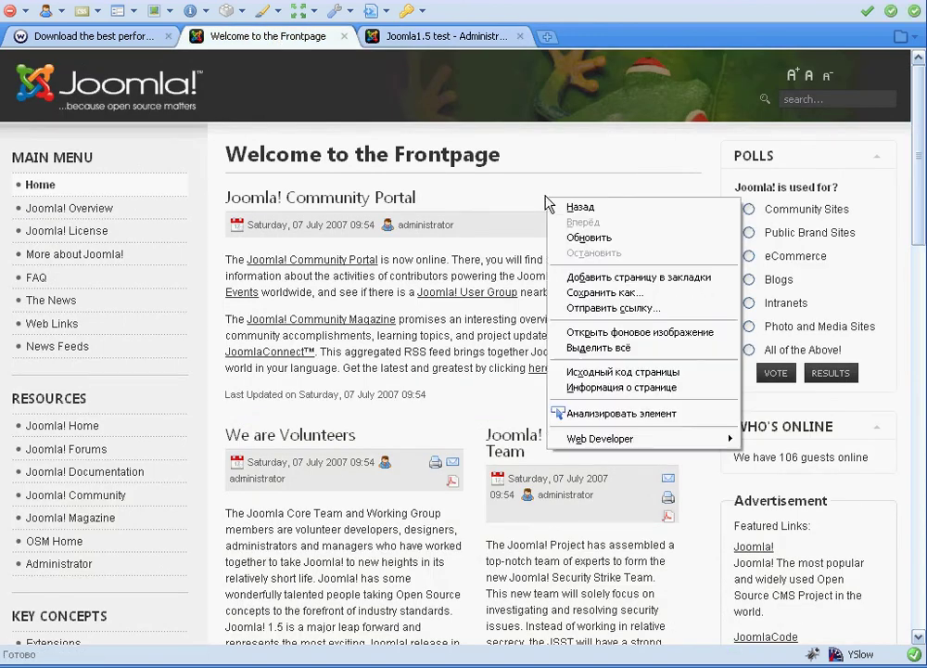
click(586, 373)
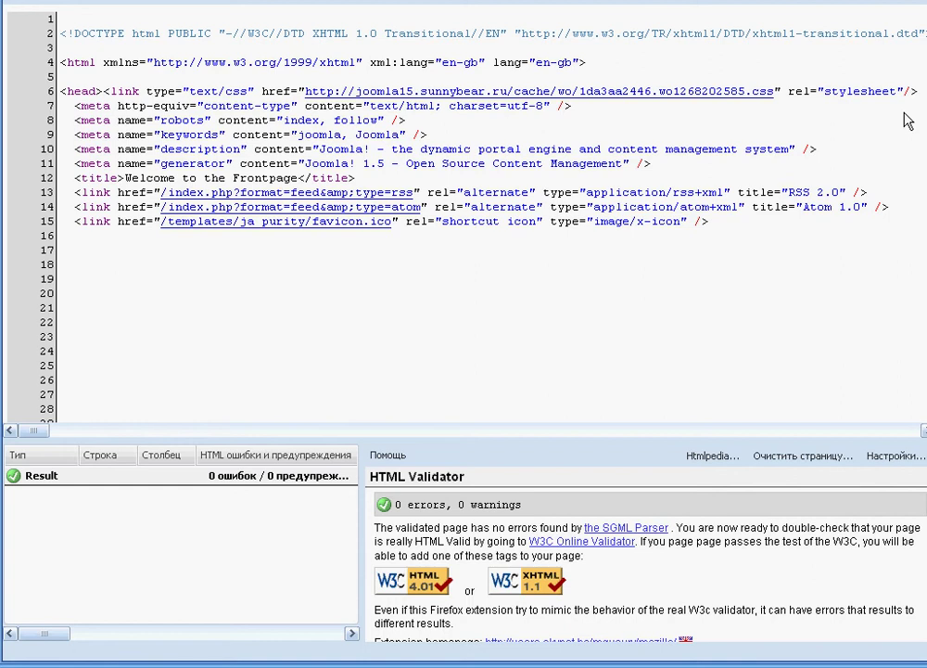
scroll(464, 218, down, 9)
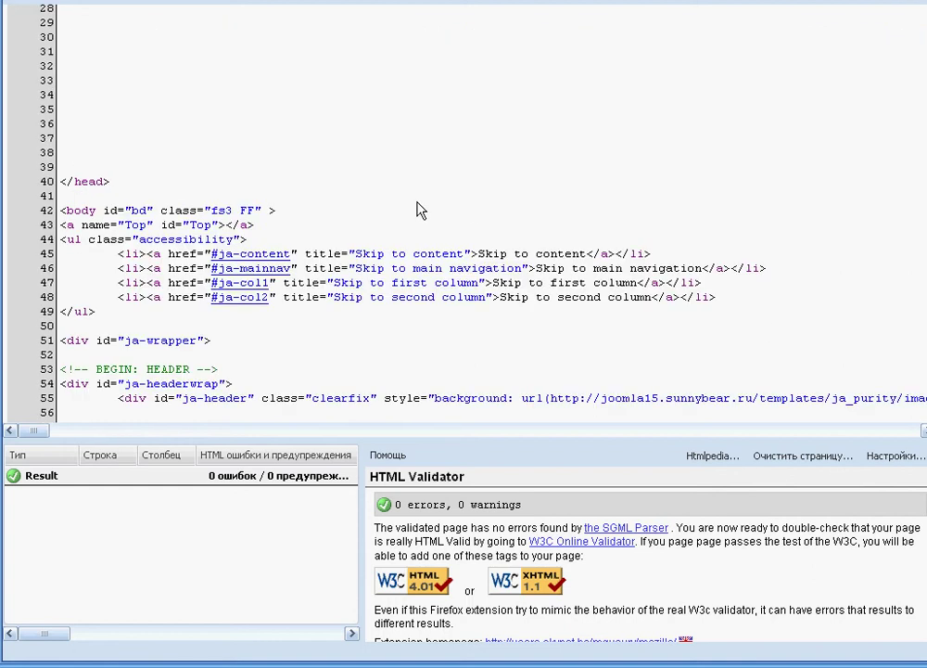
drag(113, 183, 61, 183)
click(158, 185)
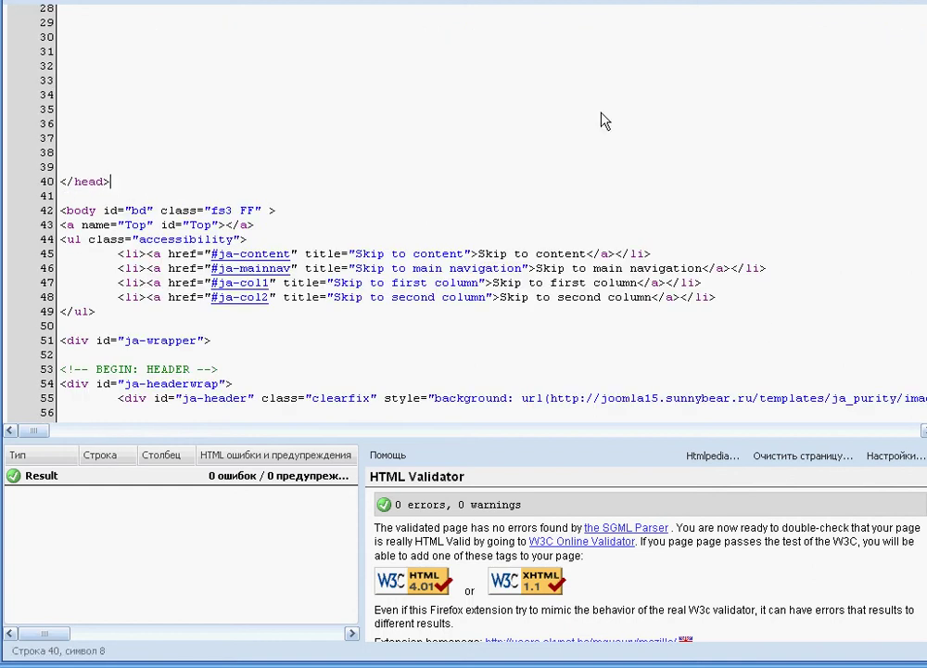
scroll(464, 213, down, 20)
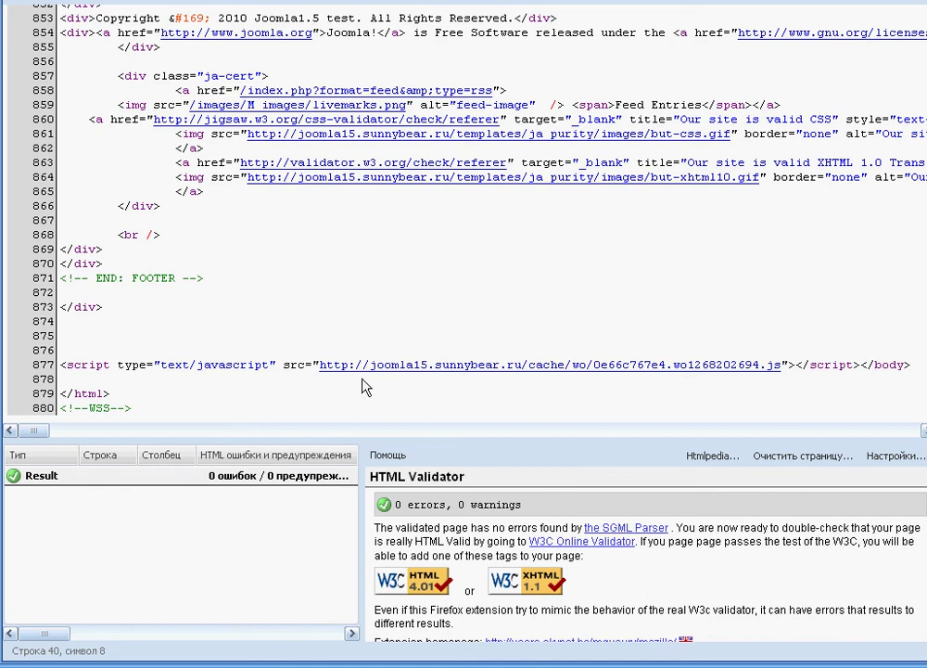
key(ctrl+w)
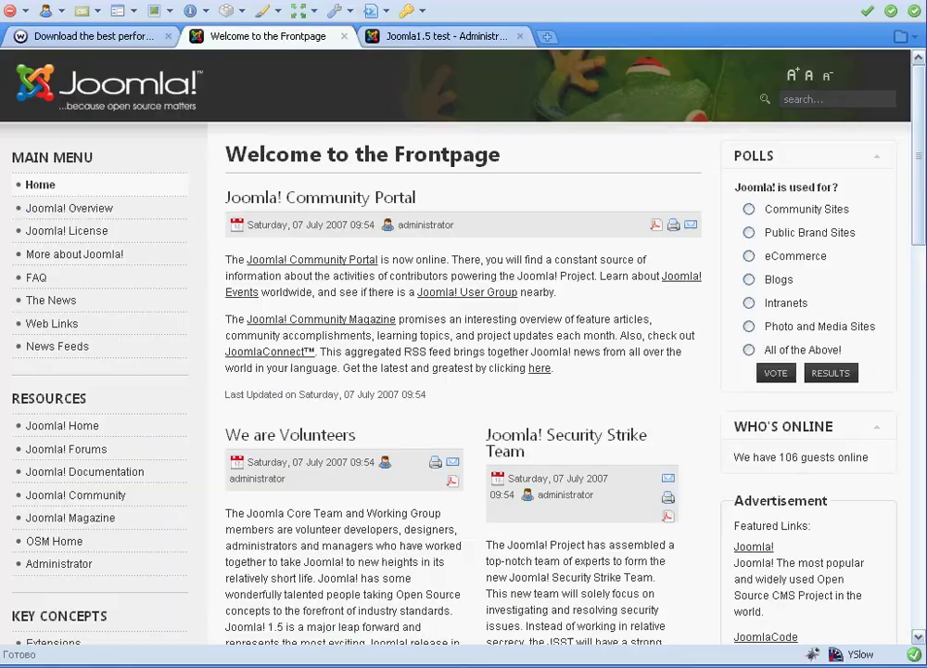
Check the front page's overall performance grade in YSlow
click(835, 654)
click(13, 148)
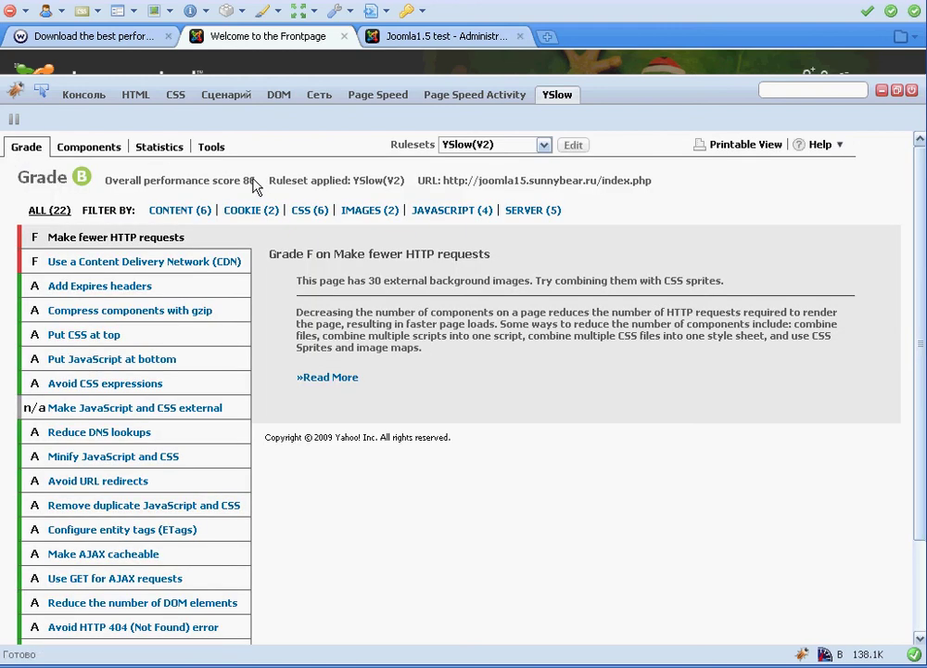
drag(258, 183, 244, 181)
click(912, 90)
Disable WEBO Site SpeedUp from its control panel
click(471, 37)
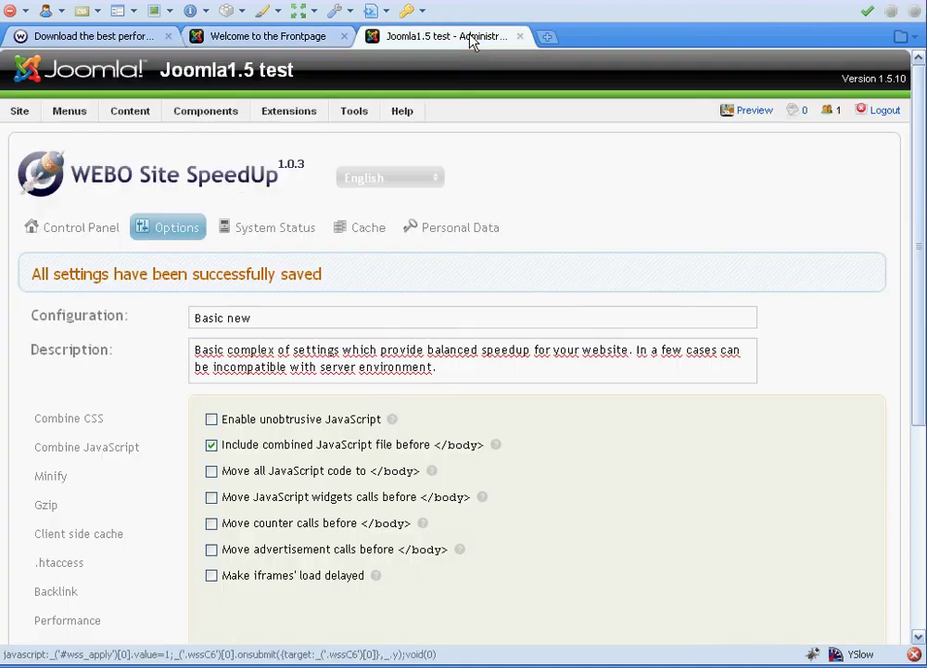
click(72, 231)
click(64, 273)
scroll(74, 281, down, 1)
Reload the front page without acceleration and check its YSlow performance grade for comparison
click(287, 39)
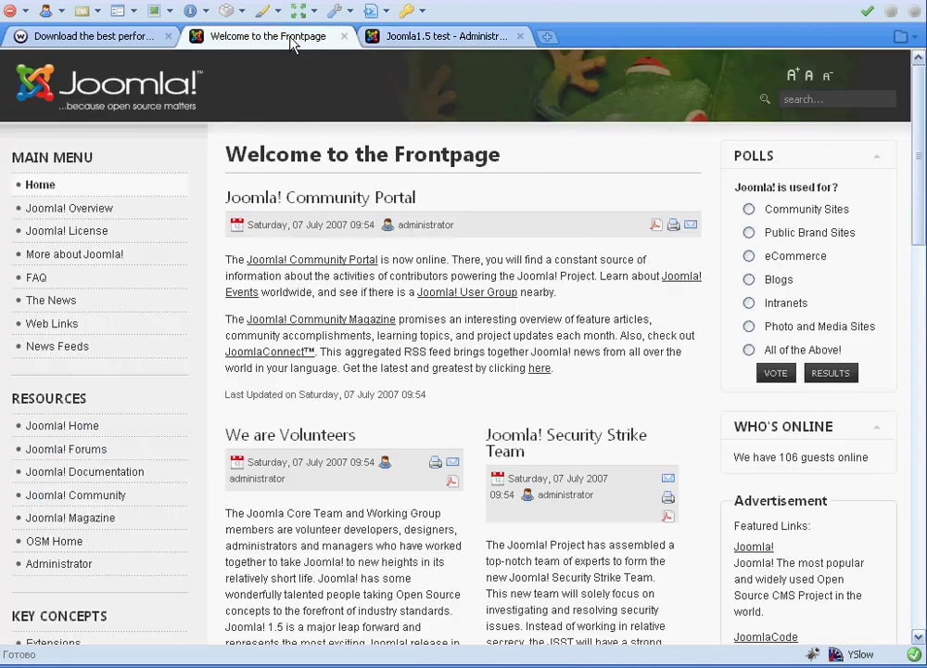
click(816, 655)
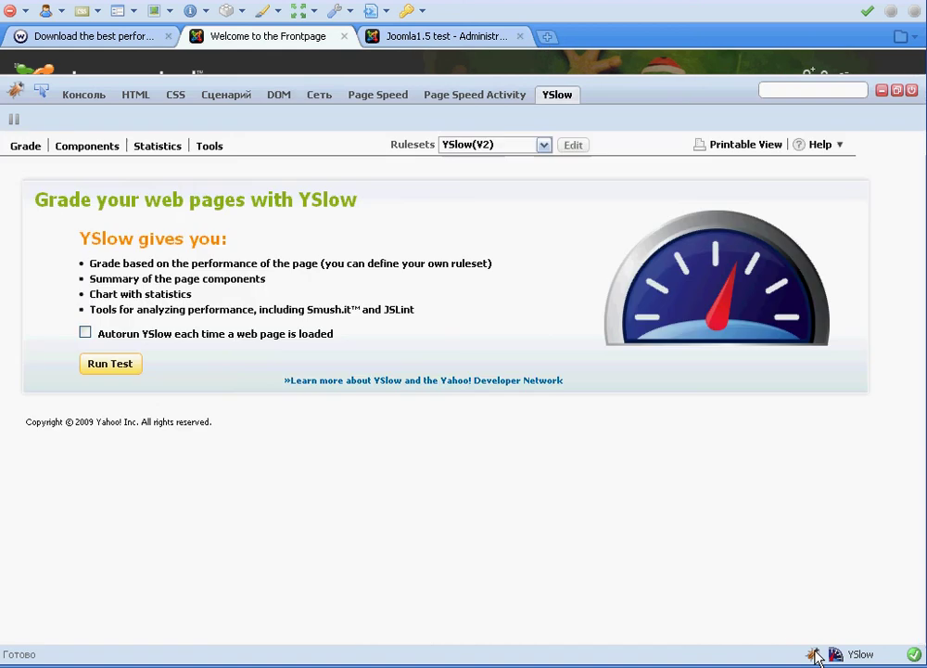
click(814, 654)
key(F5)
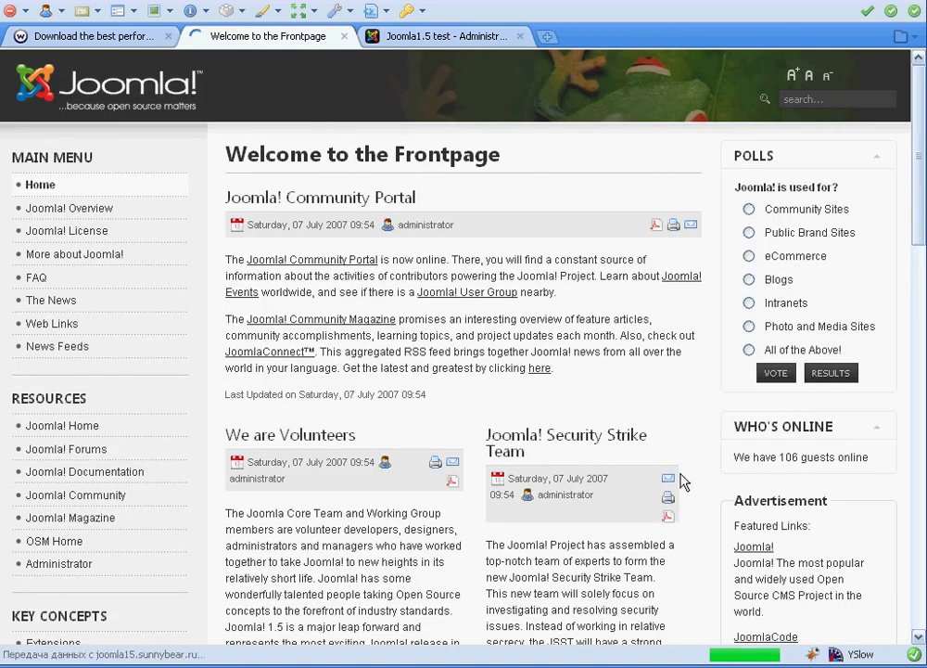
scroll(681, 482, down, 15)
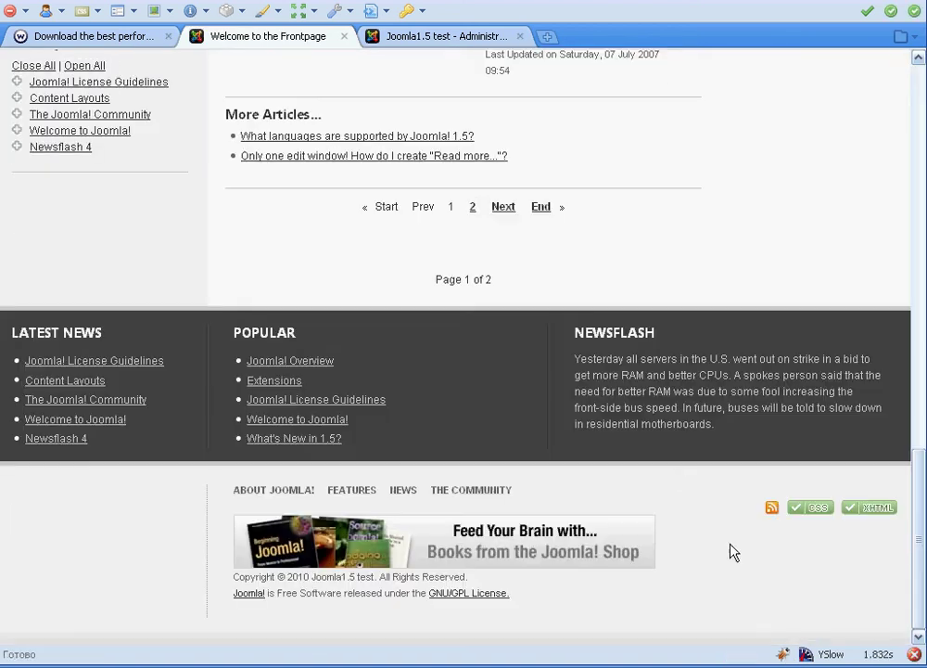
click(784, 653)
click(26, 150)
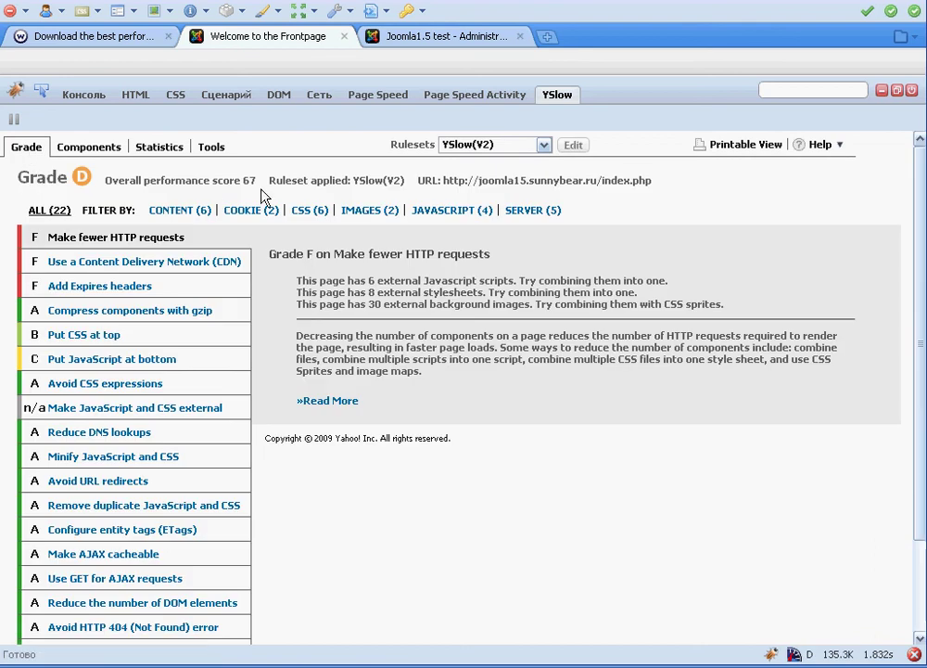
double_click(246, 181)
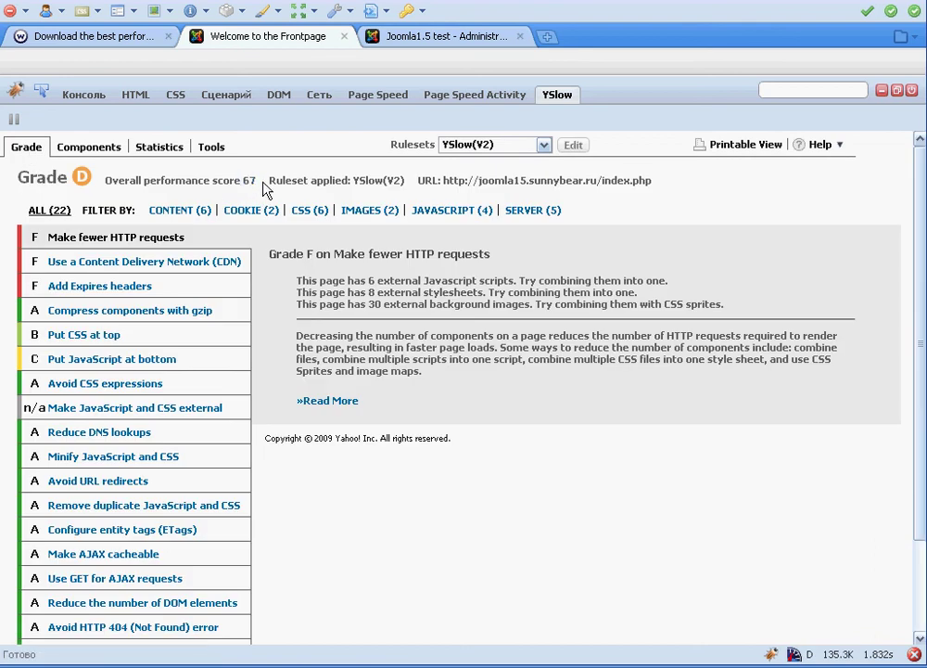